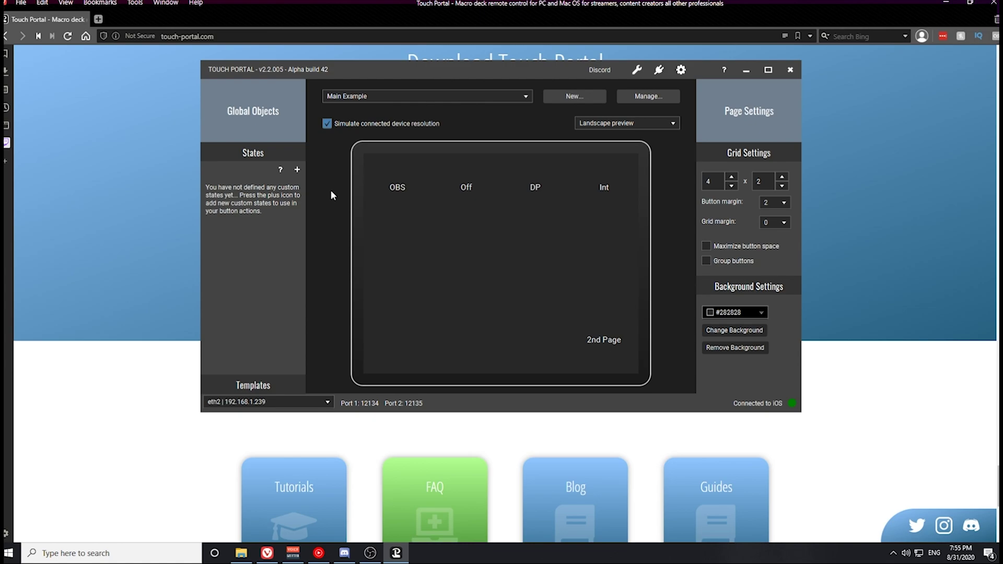
- Switch to 2nd Page and add the Connect with OBS action to the empty button beside Goto Main
click(463, 94)
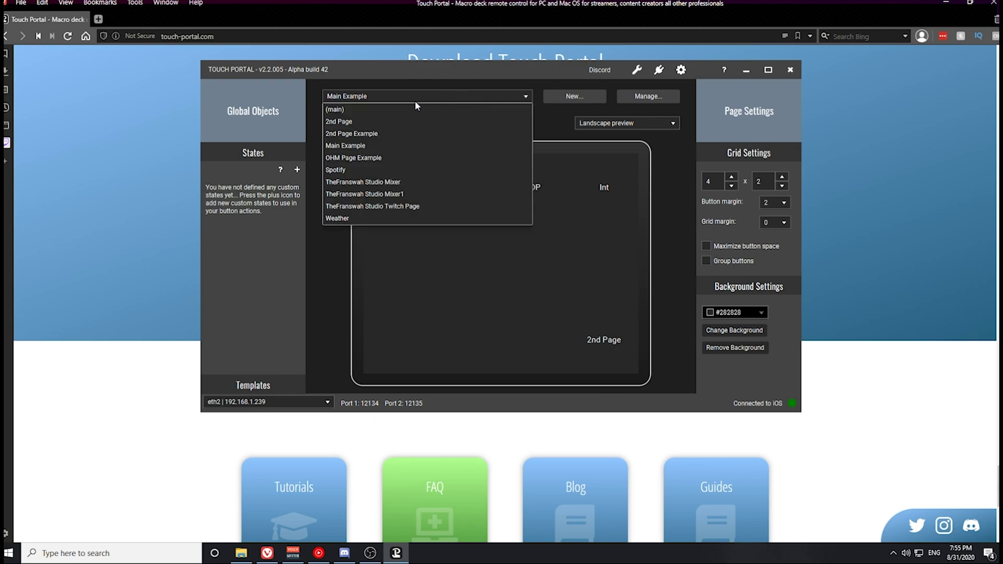
click(347, 122)
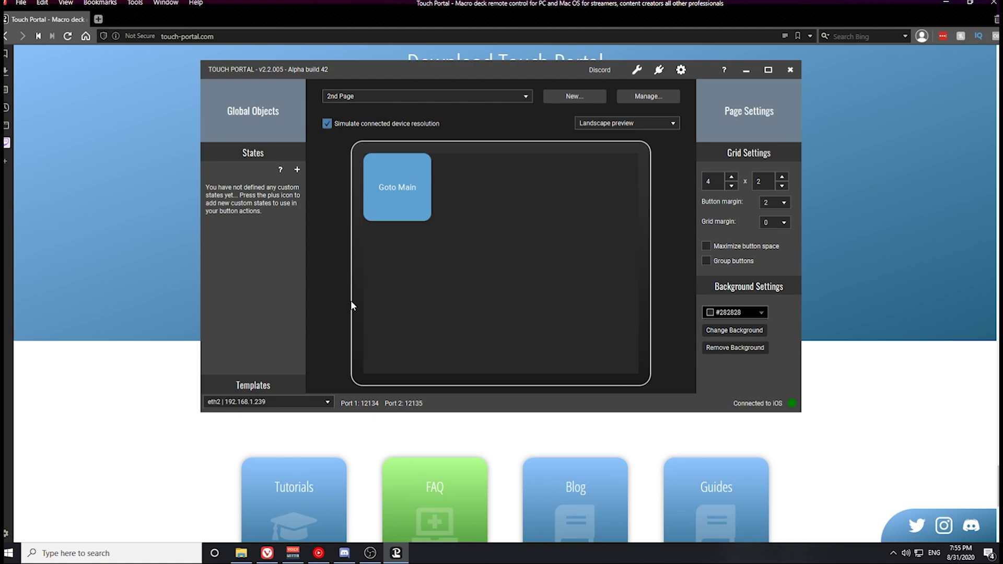
click(467, 192)
drag(328, 177, 327, 188)
scroll(207, 192, down, 6)
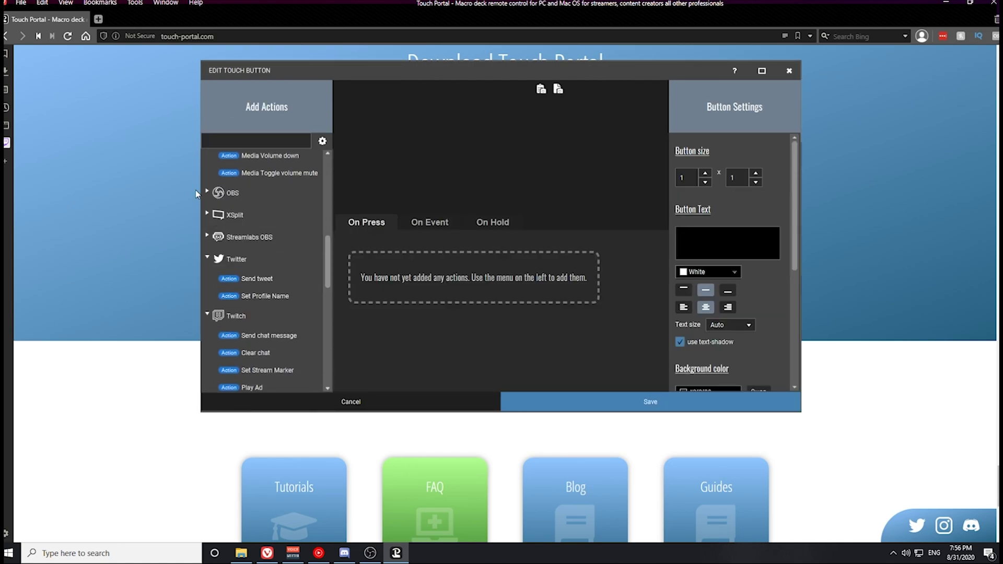
click(208, 193)
drag(333, 210, 327, 246)
drag(266, 284, 388, 320)
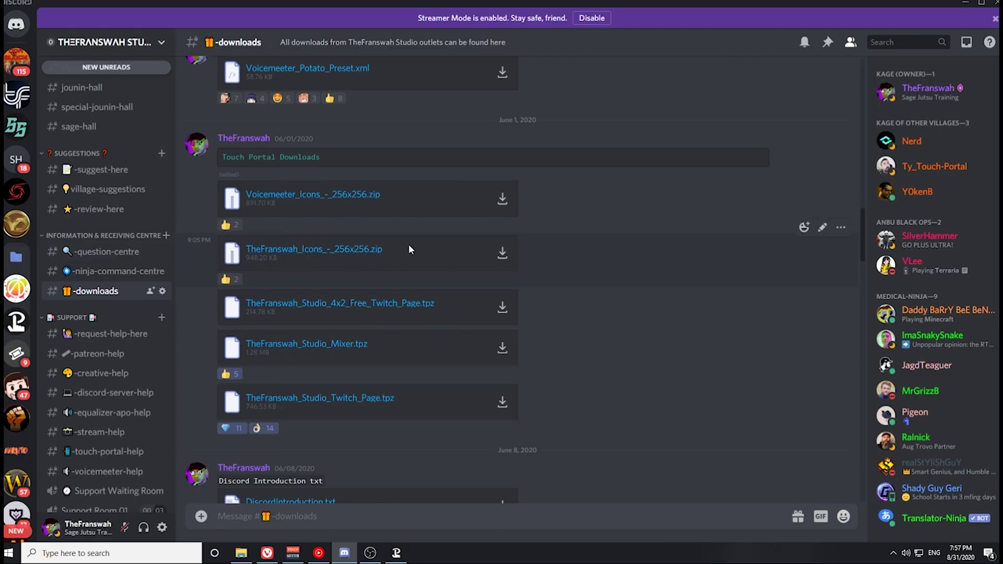
- Download TheFranswah_Icons_-_256x256.zip from the Discord downloads channel and access the file in the browser's download list
click(501, 255)
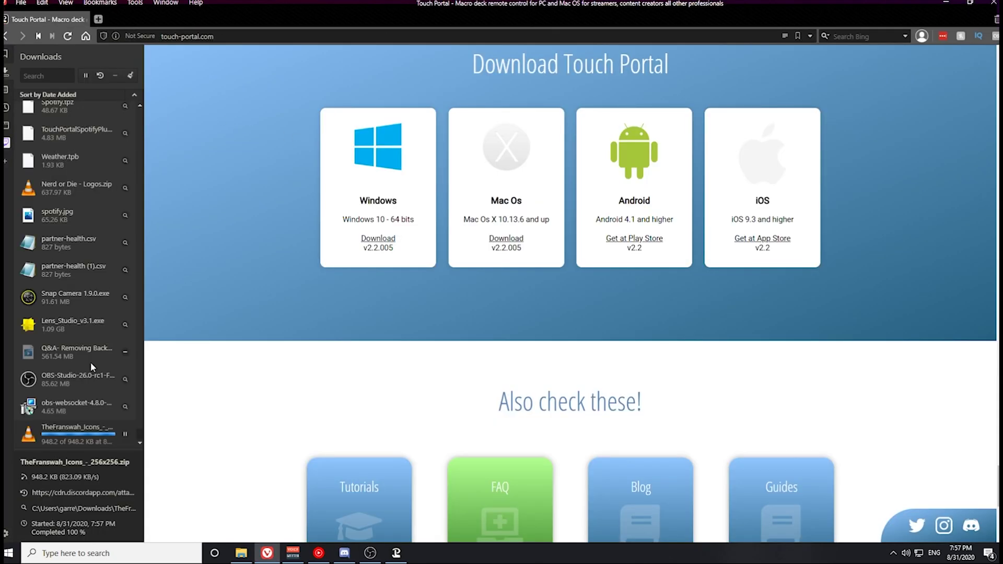
right_click(83, 439)
click(114, 443)
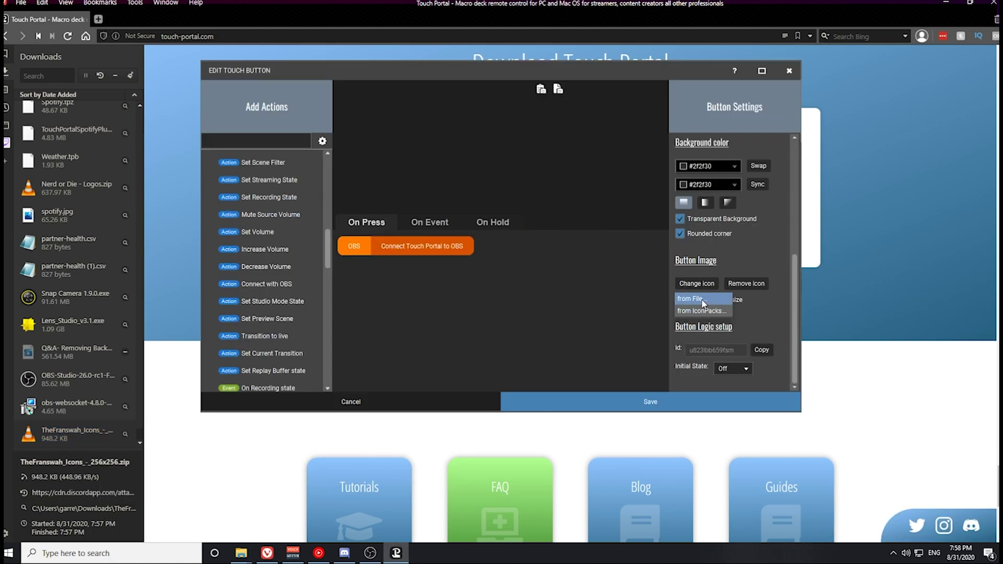
- Set the OBS connect button's icon to the orange OBS - Reconnect Touch Portal image from file
click(702, 302)
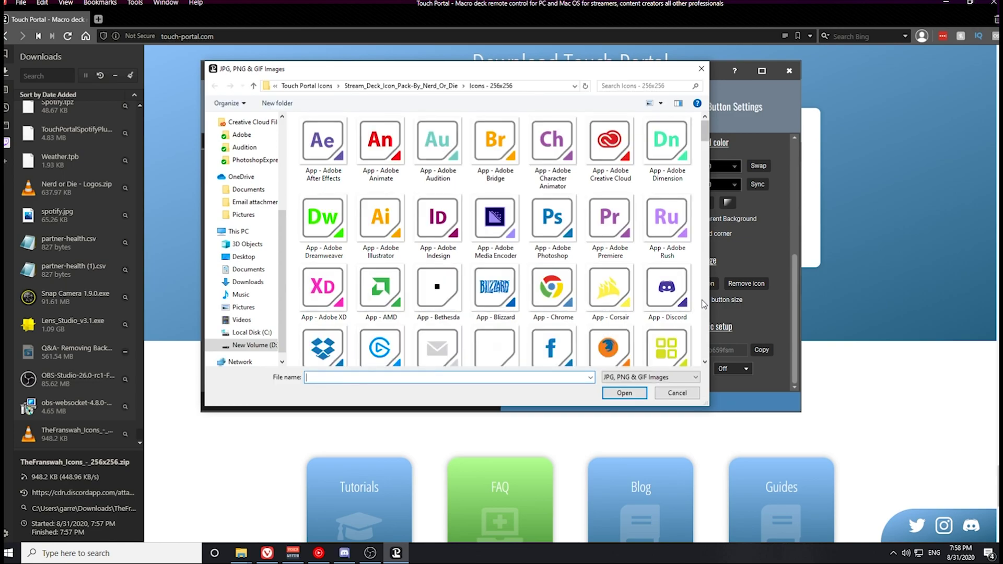
drag(709, 136, 720, 223)
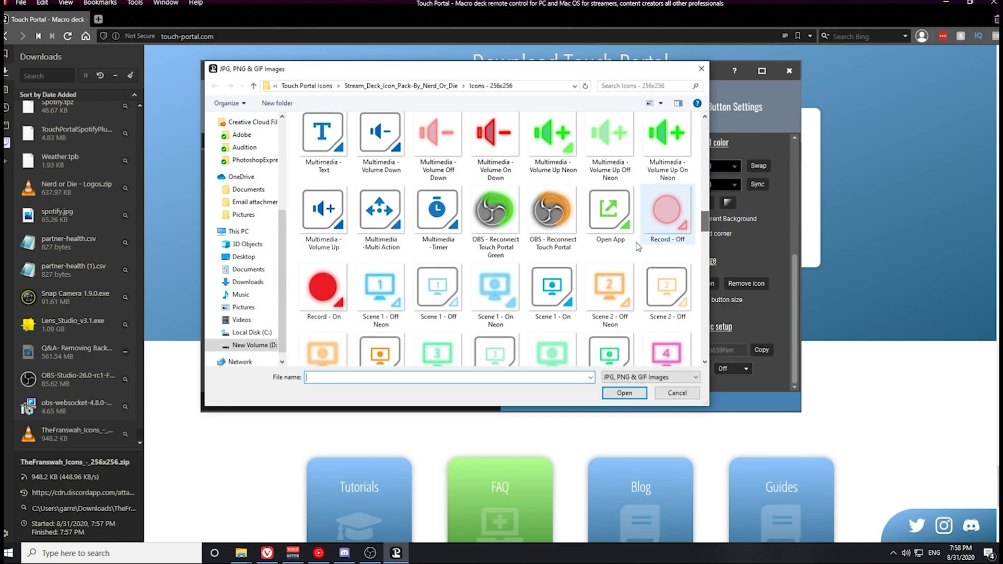
click(549, 210)
click(625, 393)
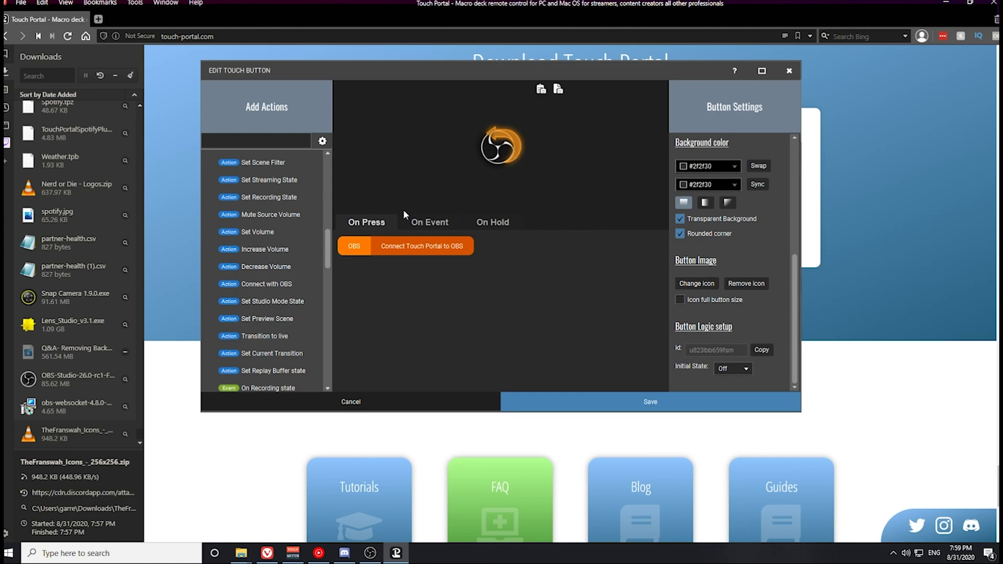
- Add a Change Button Visuals action that changes the icon to OBS - Reconnect Touch Portal Green
drag(329, 254, 333, 201)
click(208, 171)
drag(271, 190, 509, 266)
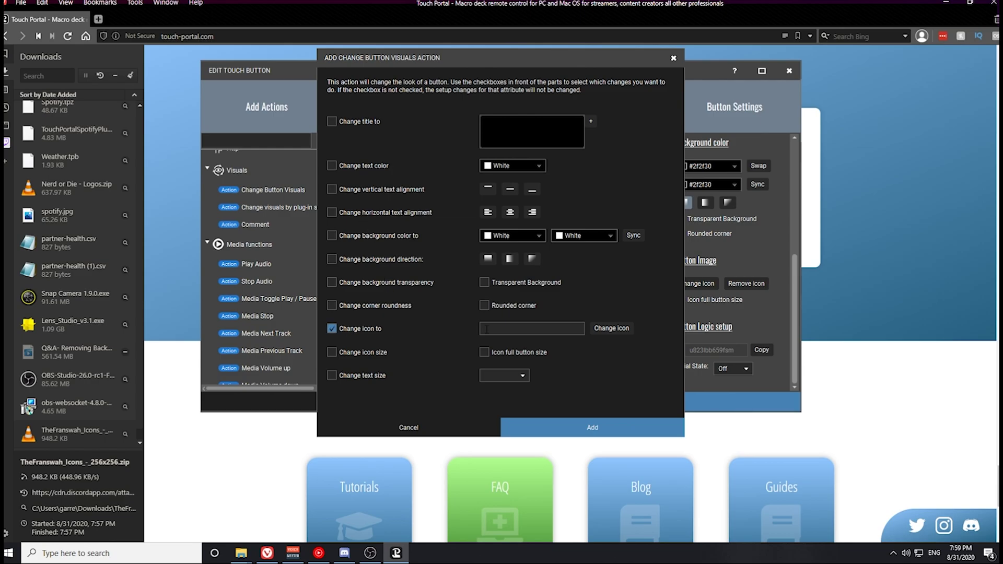
click(612, 328)
click(607, 329)
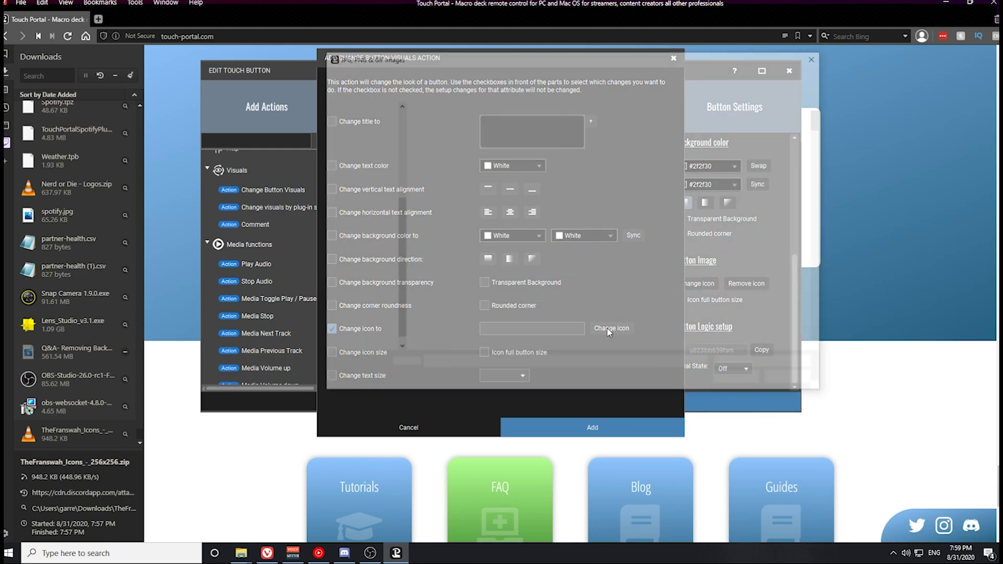
drag(821, 116, 824, 222)
click(611, 224)
click(740, 380)
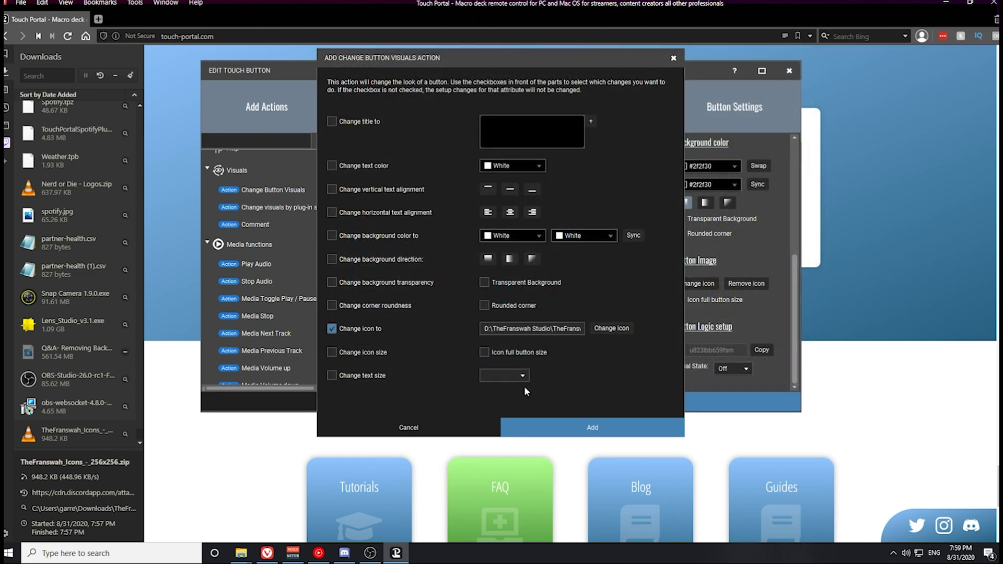
click(577, 431)
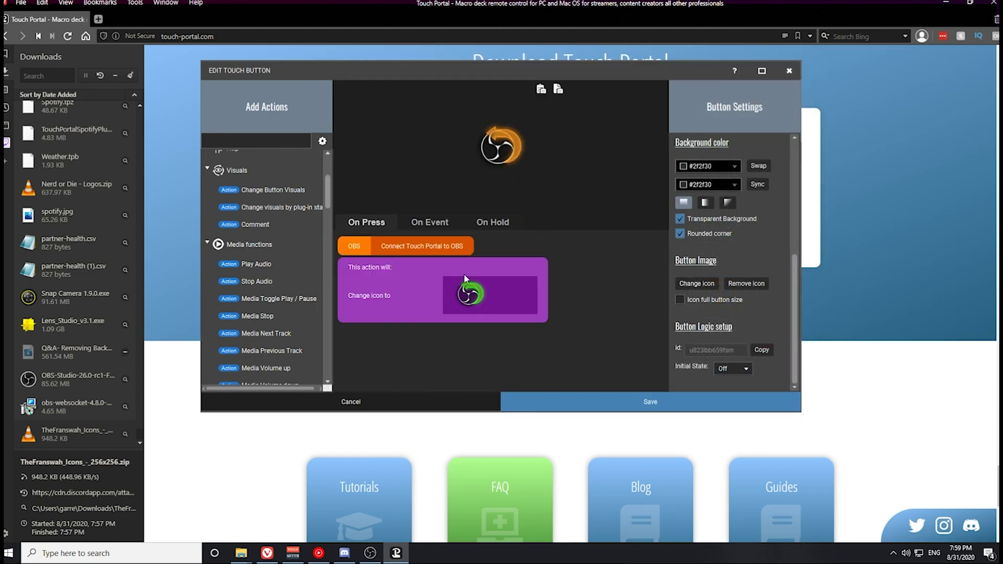
- Add a Wait for Timer action below the icon change
click(318, 246)
scroll(235, 246, up, 5)
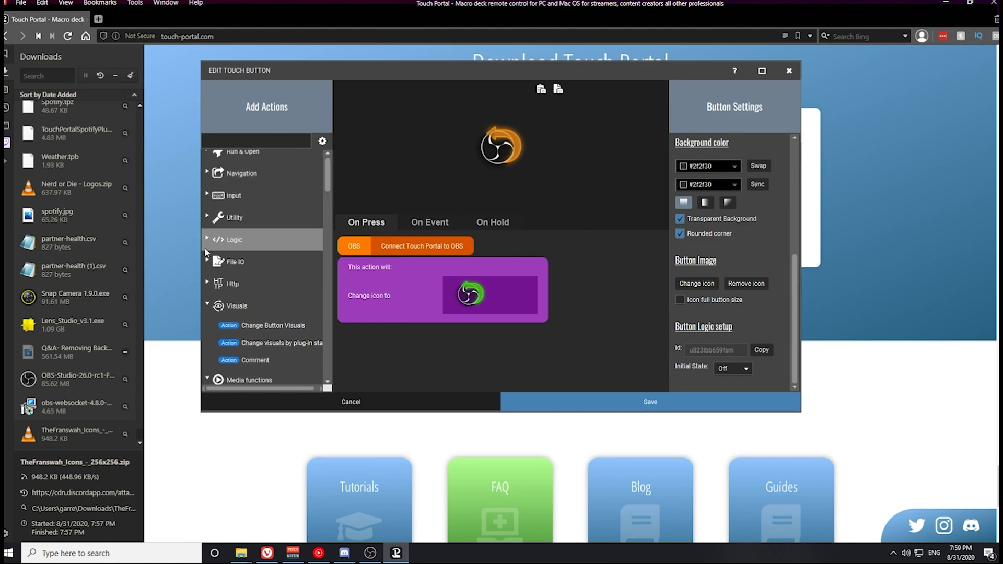
click(208, 240)
double_click(261, 259)
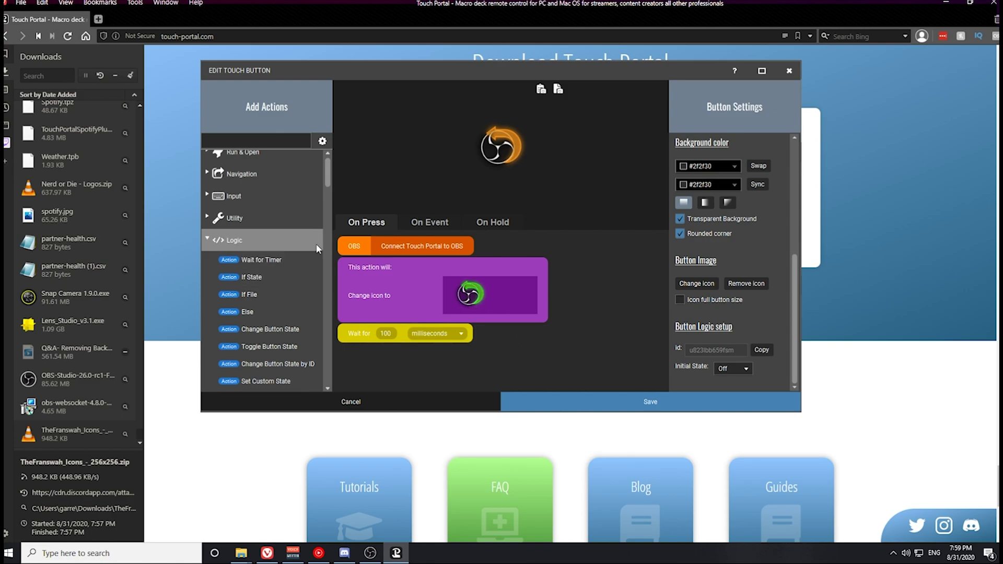
- Start a second Change Button Visuals action following the timer and browse for its replacement icon
drag(327, 166, 334, 219)
double_click(301, 205)
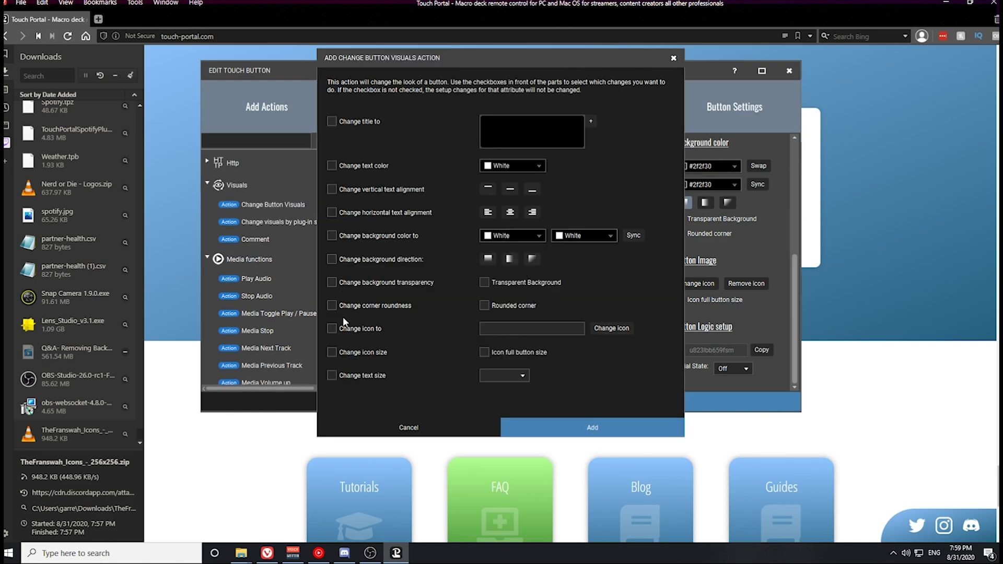
click(617, 328)
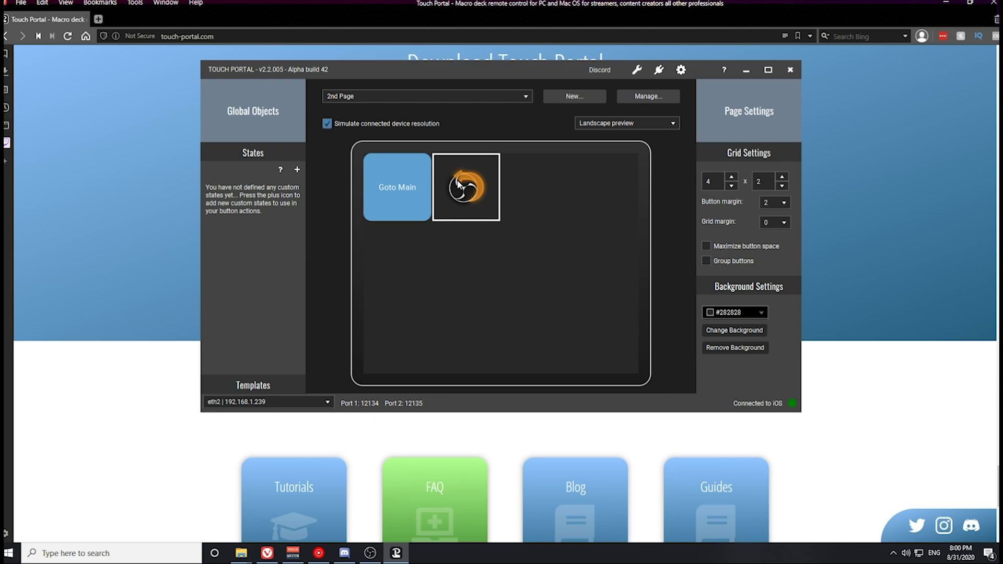
- Create a button beside the OBS connect button with two Set Streaming State actions, one set to Start and one to Stop
click(539, 199)
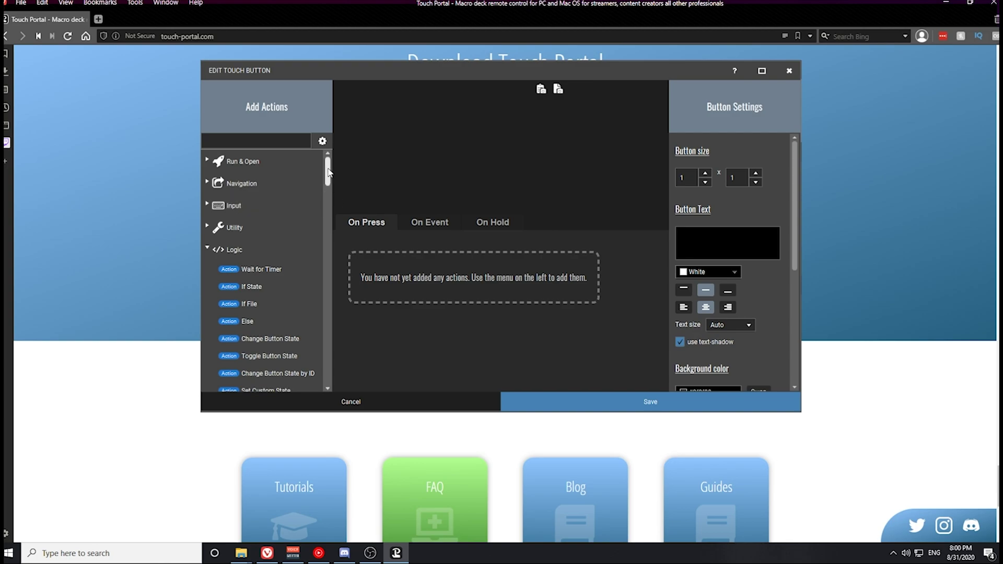
drag(328, 172, 367, 274)
scroll(331, 262, up, 1)
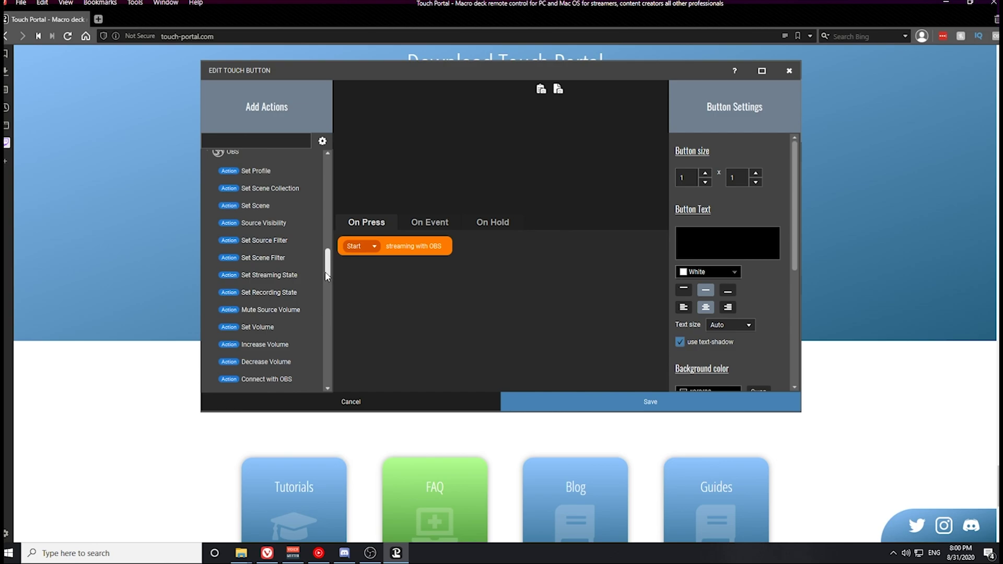
drag(271, 277, 325, 183)
click(370, 268)
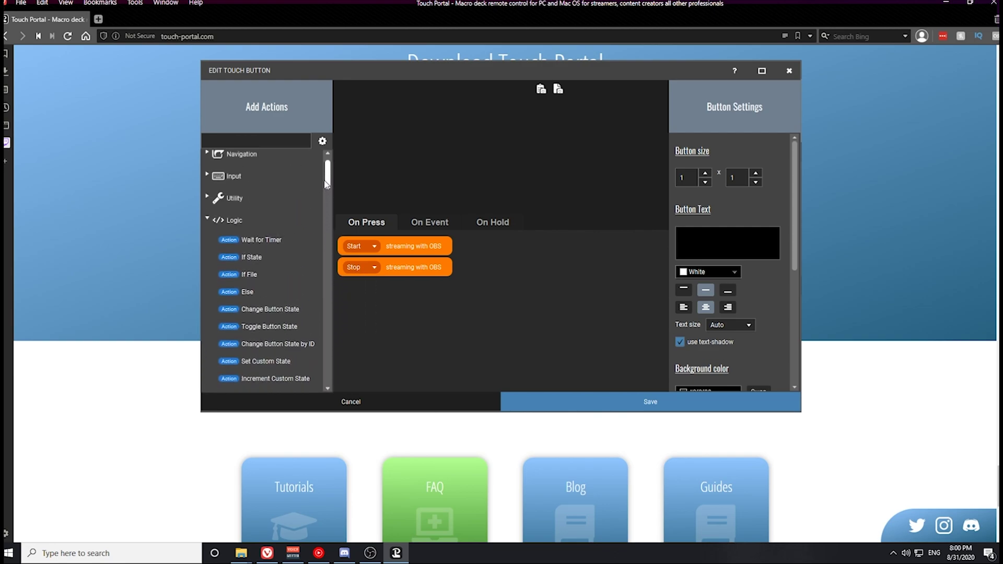
- Wrap both streaming actions in an If State block and place an Else between Start and Stop
double_click(261, 258)
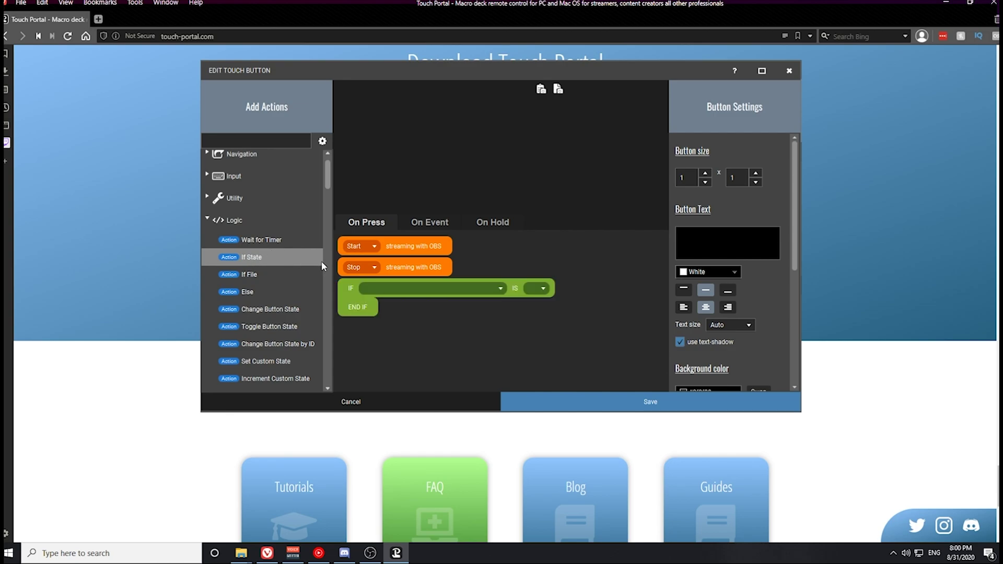
drag(347, 285, 360, 267)
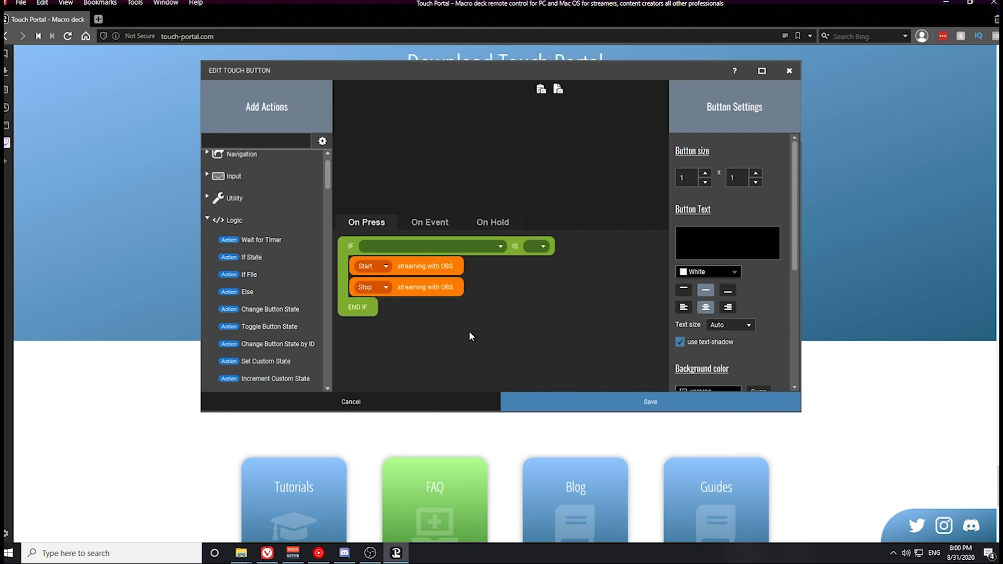
double_click(309, 291)
drag(379, 327, 392, 298)
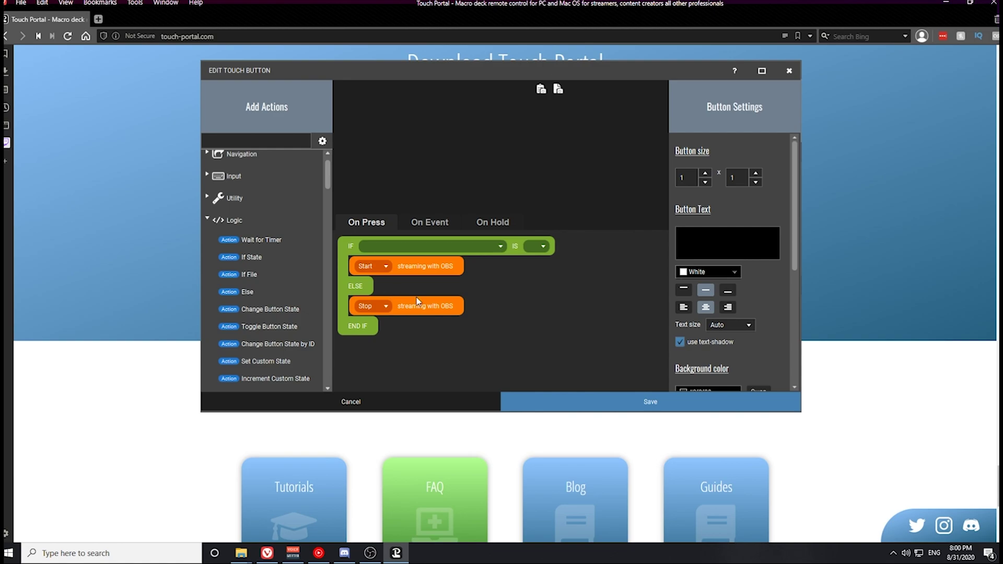
- Set the If condition to OBS streaming state is stopped
click(499, 246)
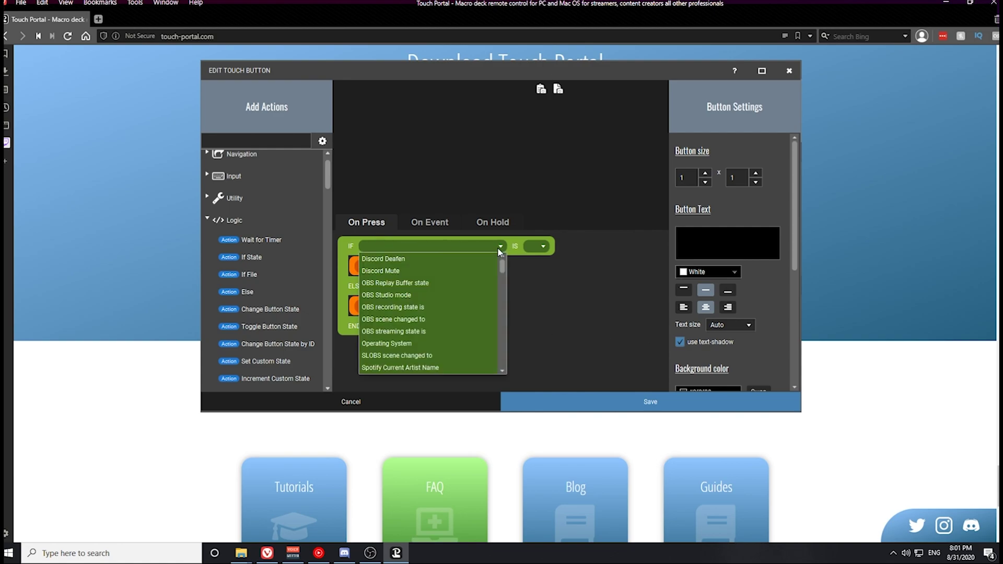
click(393, 331)
click(544, 246)
click(543, 297)
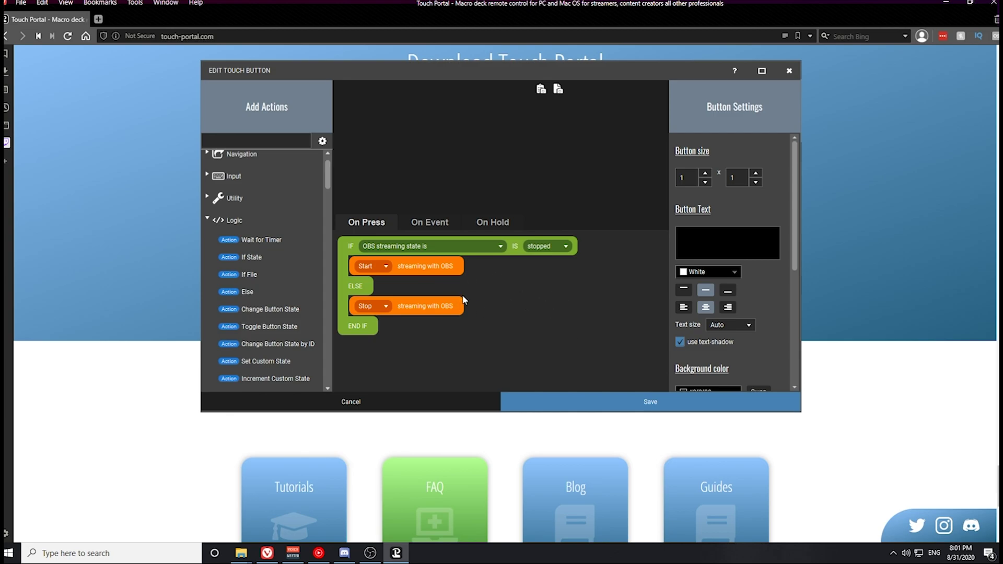
- Set the streaming button's icon to the Stream - Off Neon image from file
drag(795, 194, 784, 303)
click(699, 284)
click(703, 301)
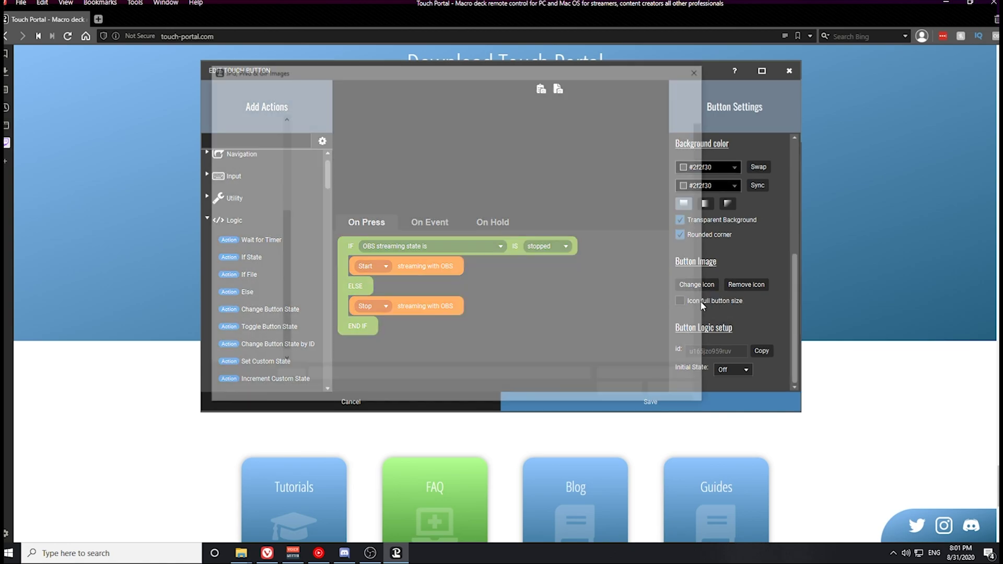
drag(705, 123, 704, 253)
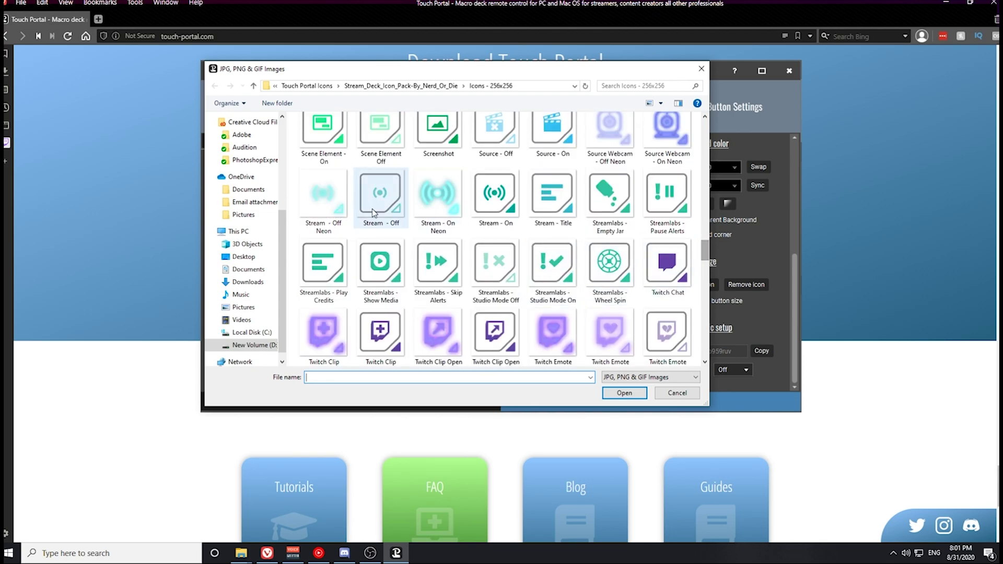
click(329, 206)
click(624, 392)
- Add a Change Button Visuals action with the Stream - On Neon icon and place it under Start streaming in the If branch
scroll(329, 225, down, 4)
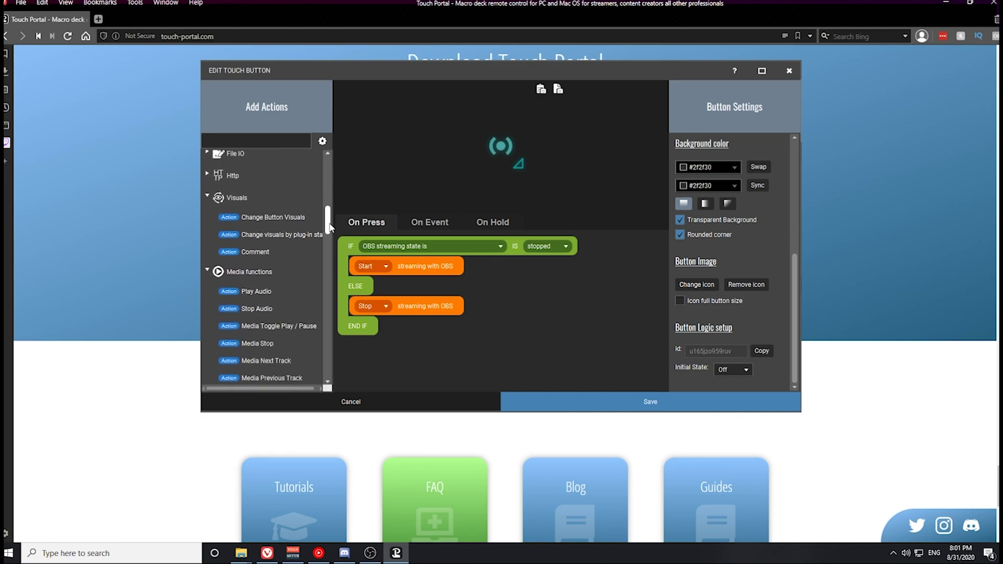
double_click(279, 218)
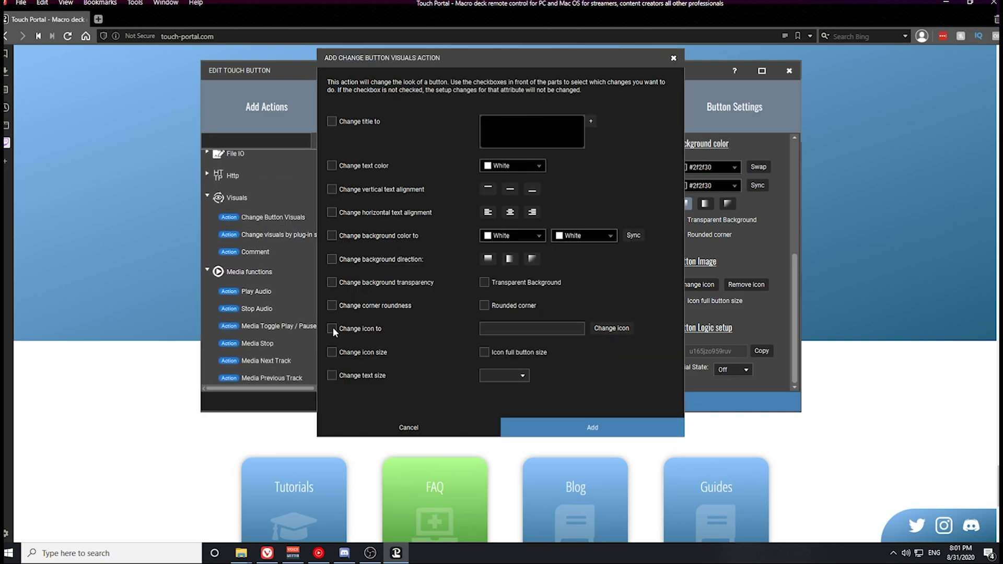
click(611, 328)
click(618, 340)
drag(822, 118, 821, 238)
click(554, 193)
click(739, 381)
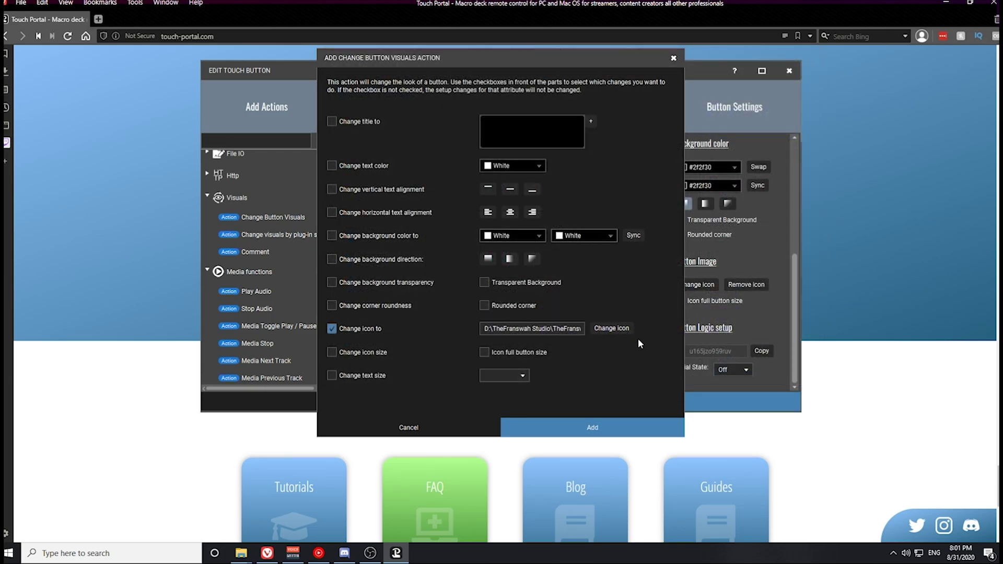
click(612, 425)
drag(406, 349, 405, 290)
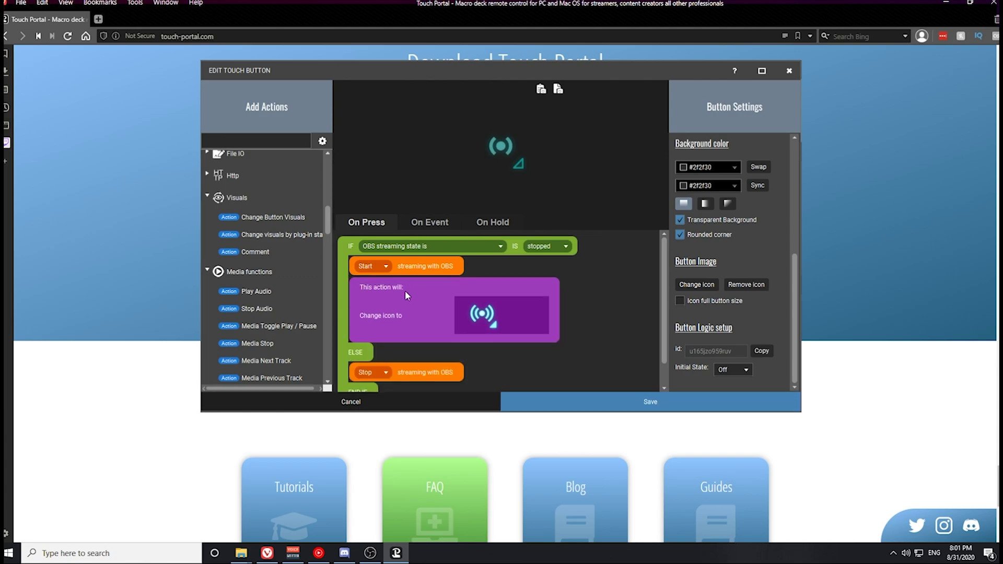
- Copy the icon-change action and paste it below Stop streaming in the Else branch
scroll(598, 330, down, 1)
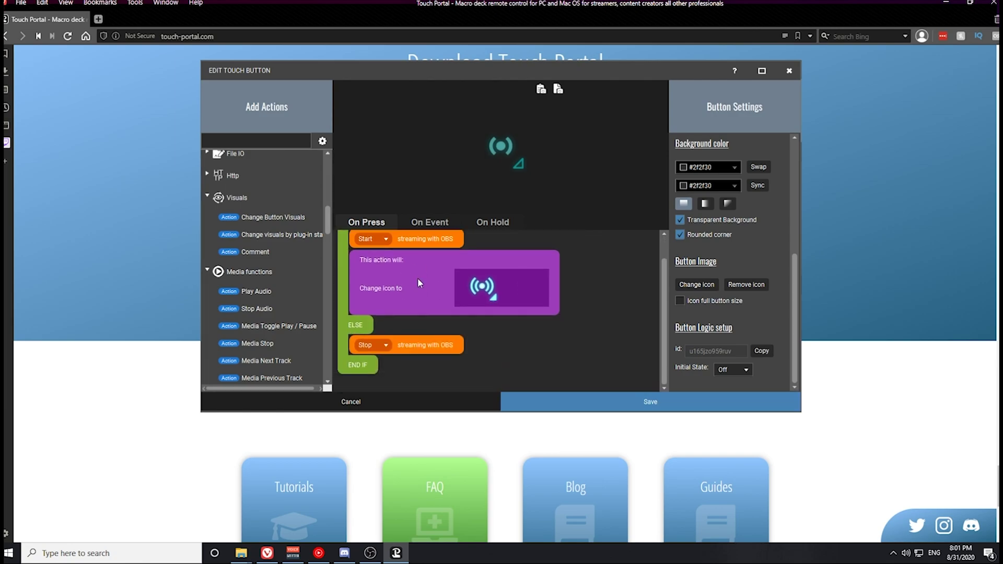
right_click(395, 282)
click(423, 310)
right_click(382, 357)
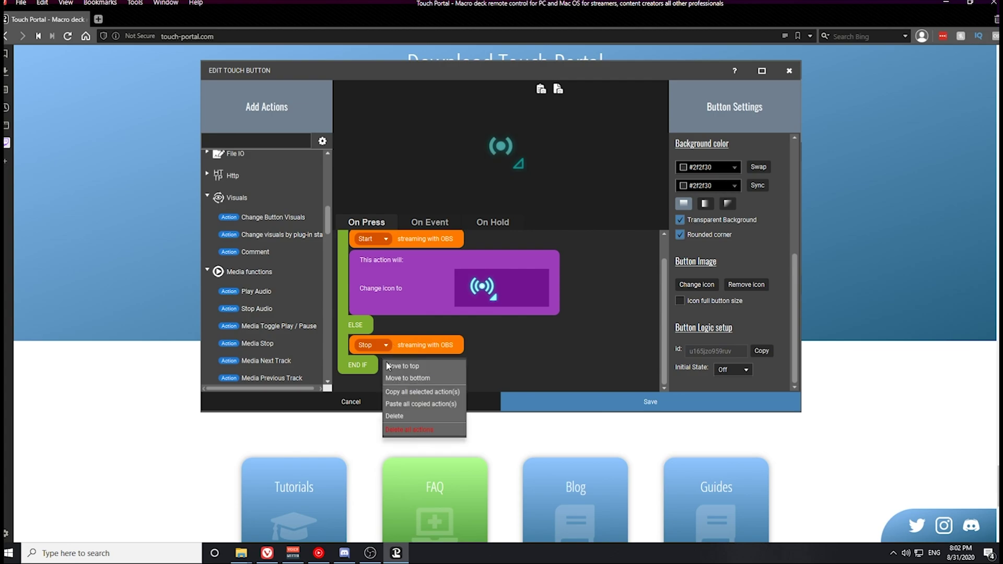
click(413, 402)
- Change the Else branch's icon-change action to the Stream - Off Neon image and save the streaming button
scroll(444, 376, down, 1)
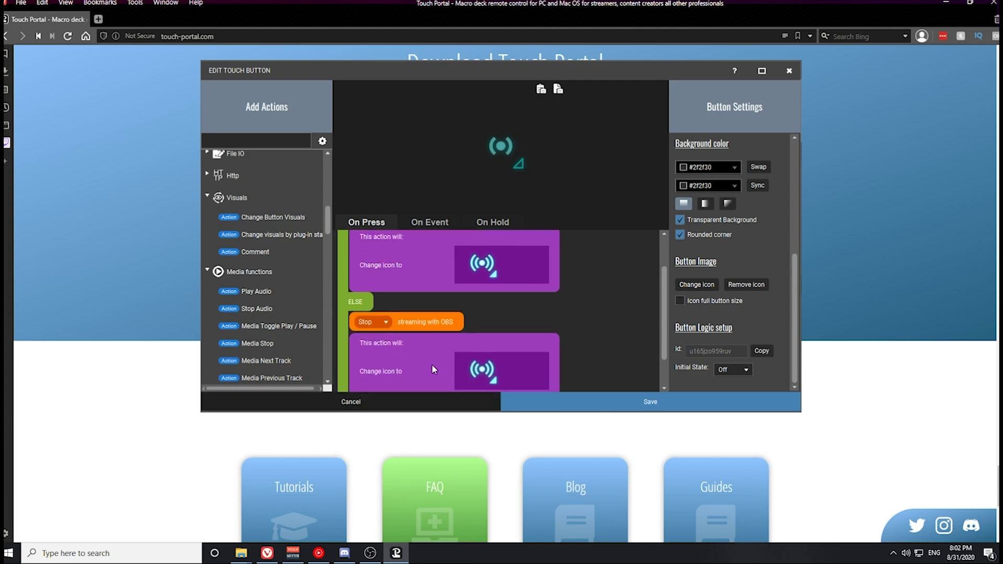
click(431, 364)
click(612, 330)
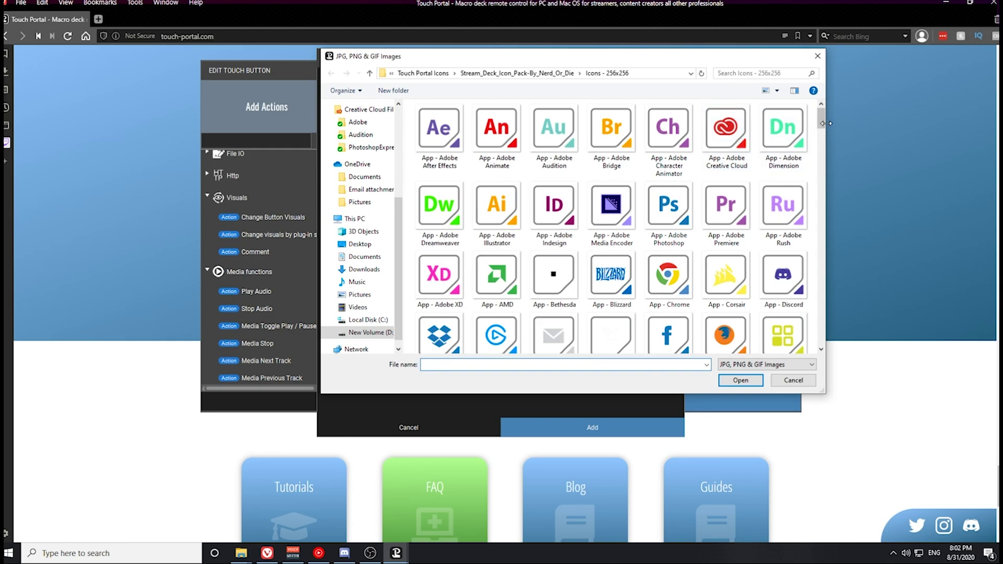
drag(821, 117, 831, 245)
click(440, 173)
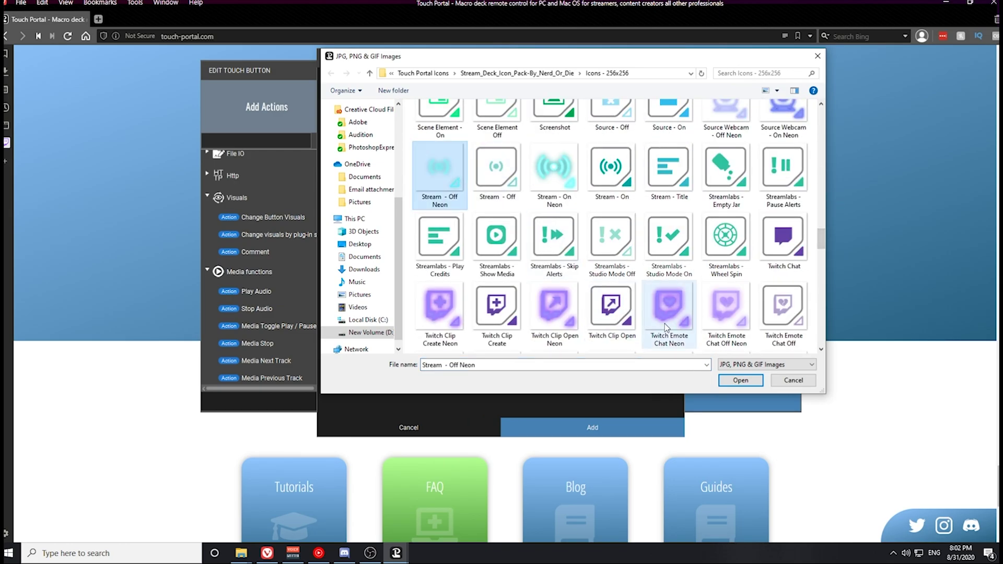
click(752, 385)
click(629, 426)
click(632, 402)
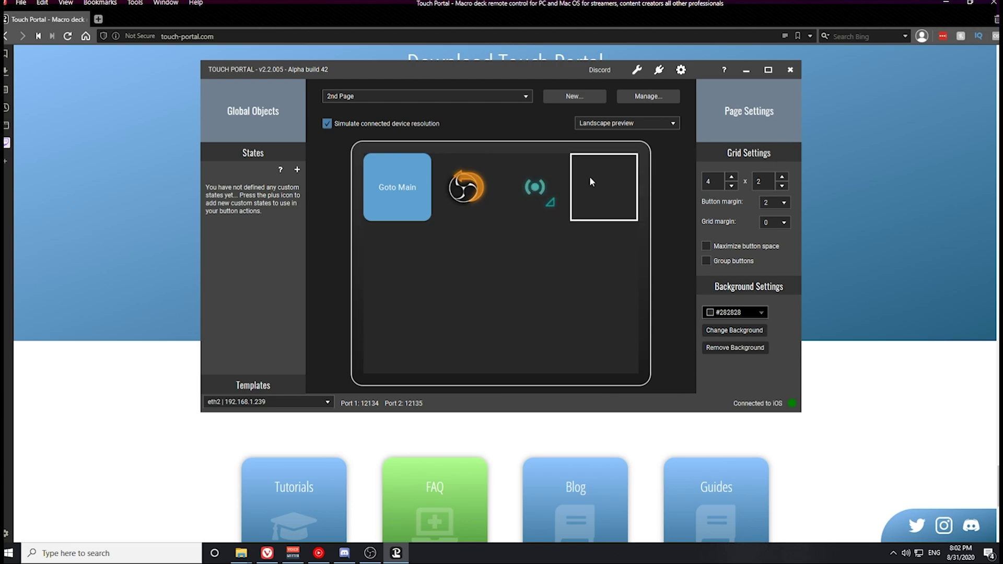
- Create a button in the empty fourth slot of the first row with a Start and a Stop OBS recording action
click(610, 199)
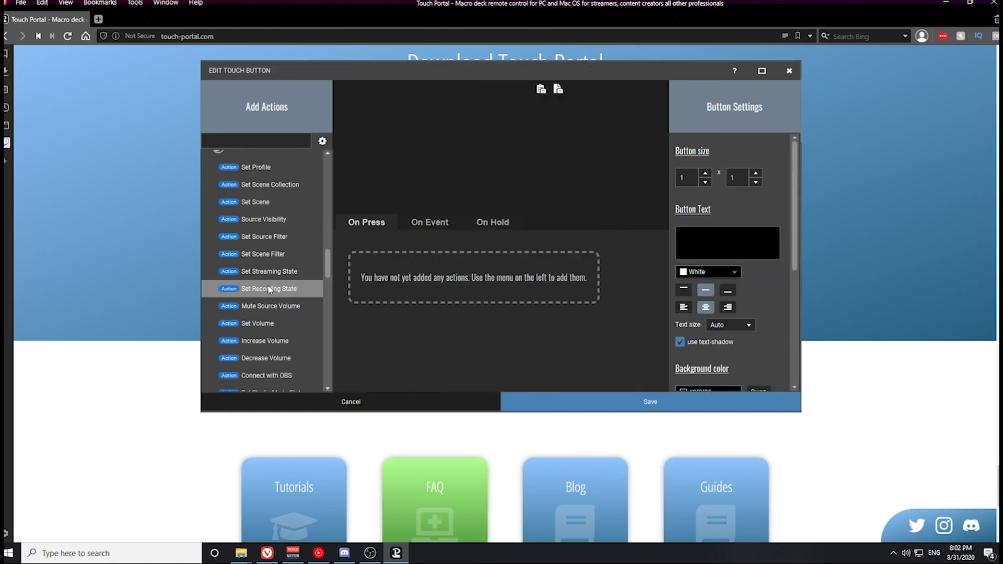
drag(269, 288, 361, 256)
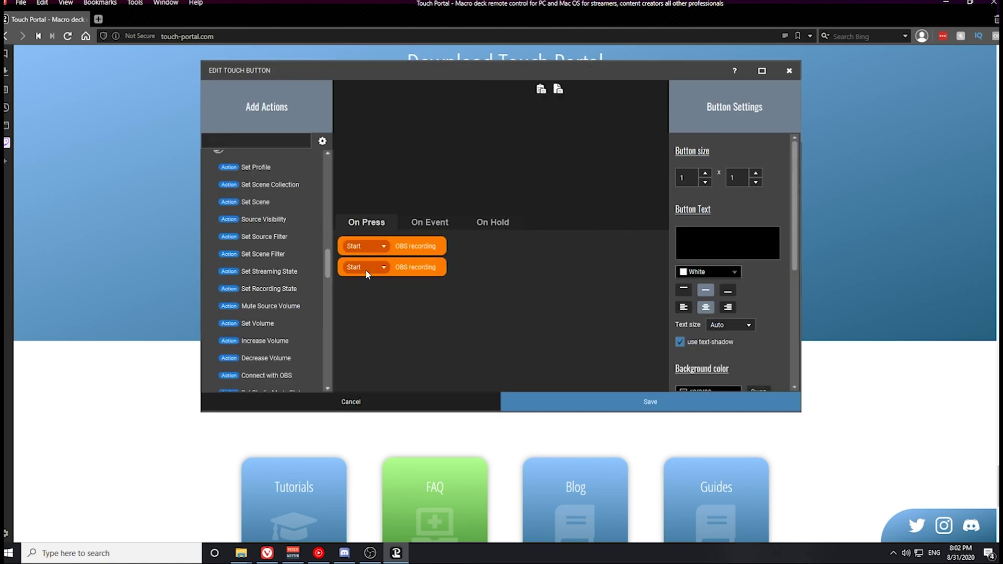
click(368, 267)
click(360, 292)
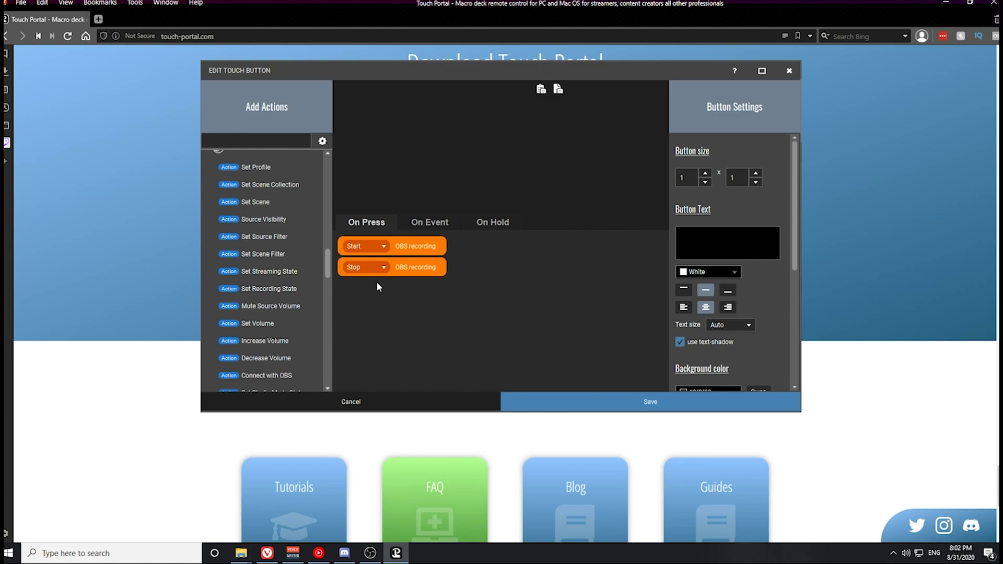
- Add If/Else logic around the recording actions, with Start in the If branch and Stop in the Else branch
scroll(270, 222, up, 10)
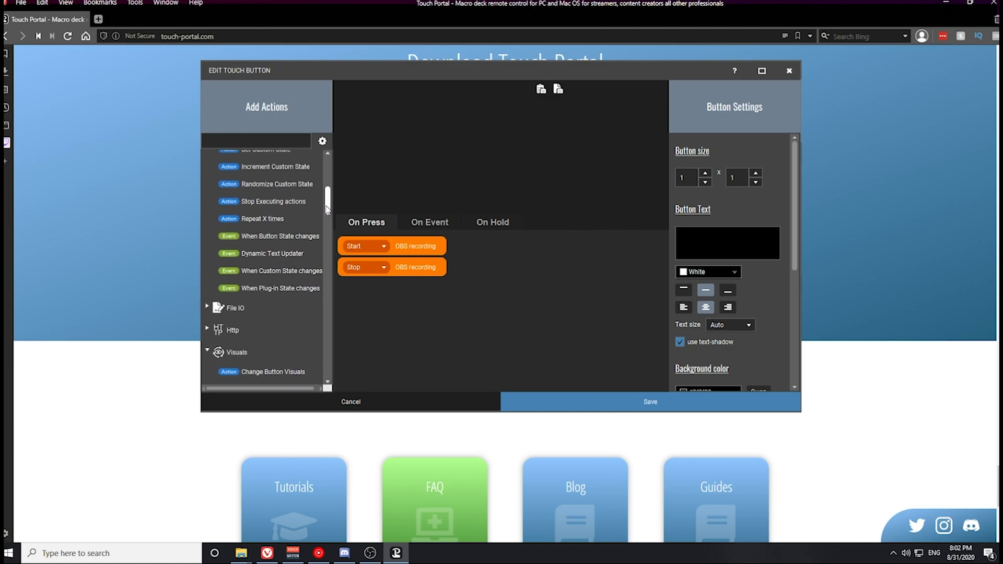
drag(270, 223, 346, 244)
drag(265, 261, 391, 293)
- Add a Change Button Visuals action with the bright red record icon below Start OBS recording in the If branch
drag(327, 178, 328, 225)
drag(281, 179, 400, 342)
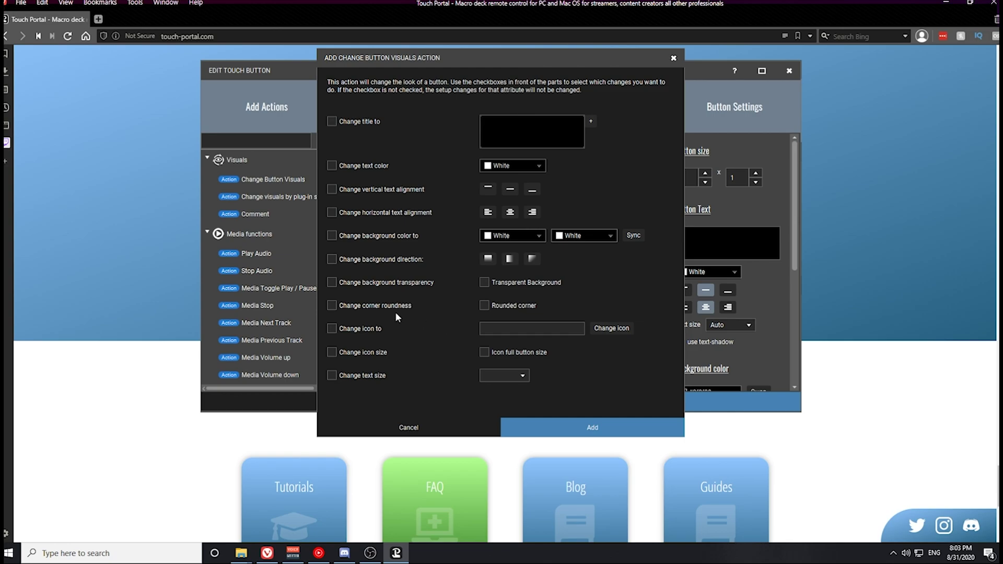
click(332, 328)
click(611, 328)
click(609, 331)
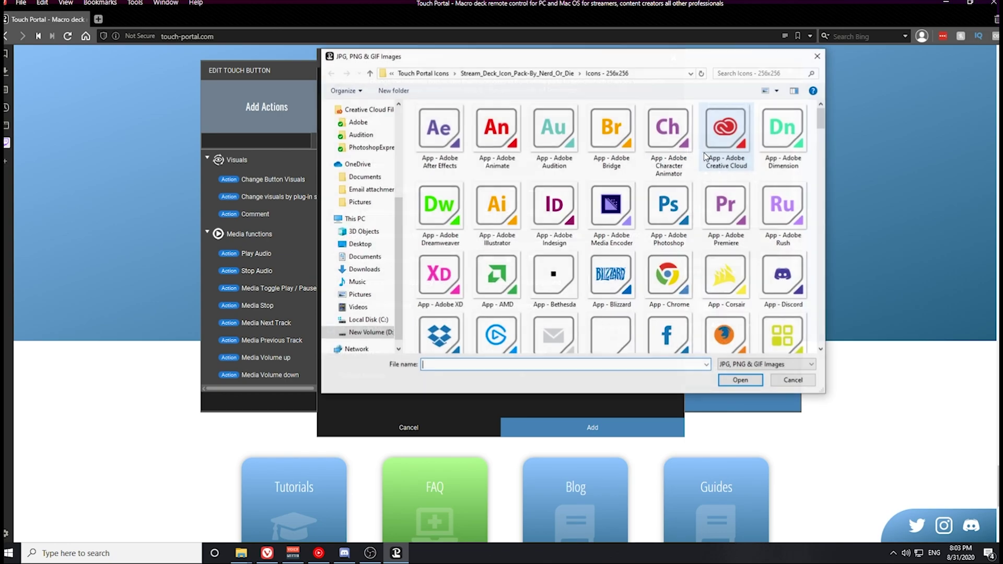
drag(820, 119, 831, 205)
double_click(782, 175)
click(592, 428)
- Set the icon-change action below Stop OBS recording in the Else branch to the dim red record icon
click(403, 329)
click(611, 329)
click(609, 335)
drag(820, 119, 803, 327)
double_click(784, 117)
click(632, 426)
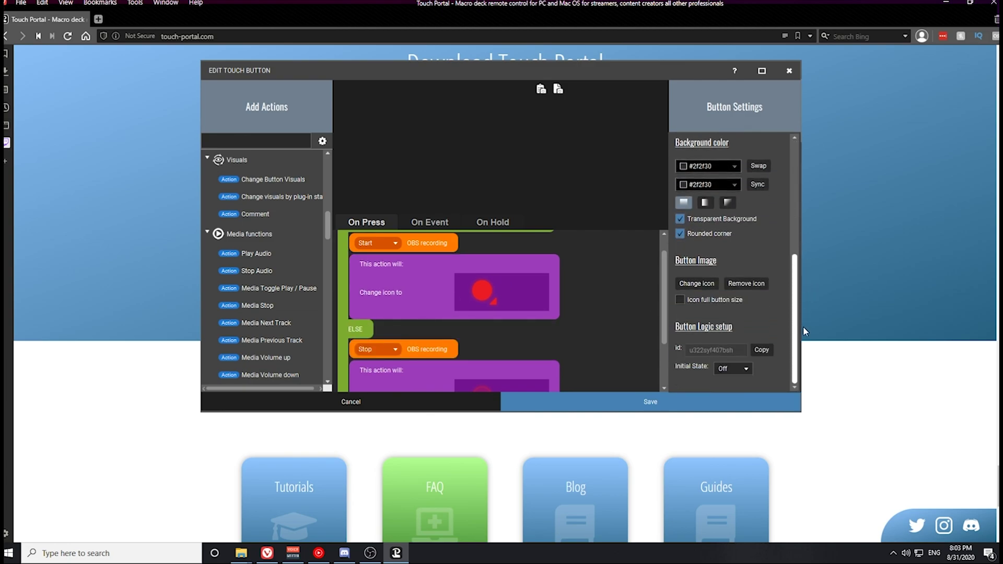
- Set the recording button's own image to the dim red record icon from the icon pack and save the button
click(696, 283)
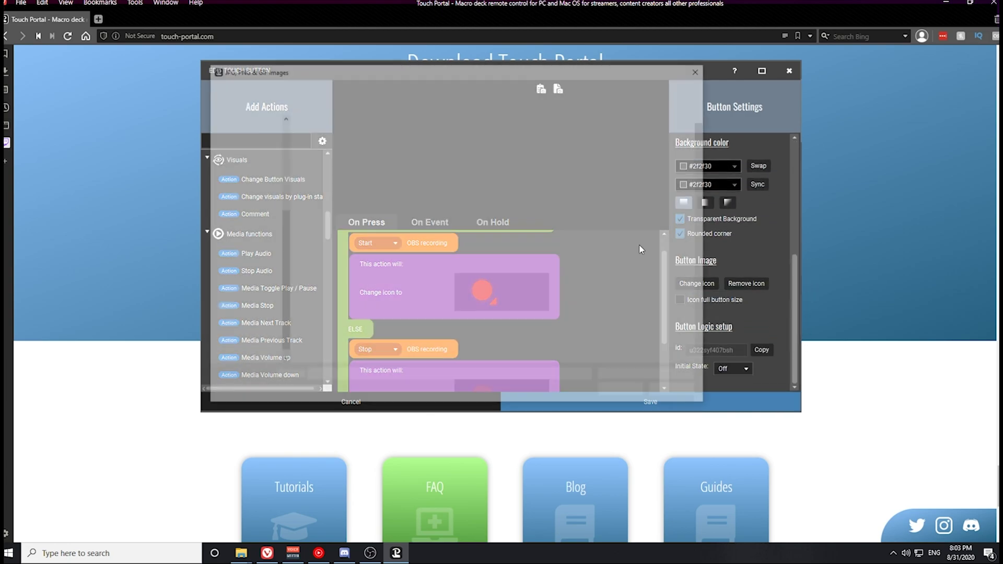
drag(703, 141, 704, 234)
double_click(669, 155)
click(635, 402)
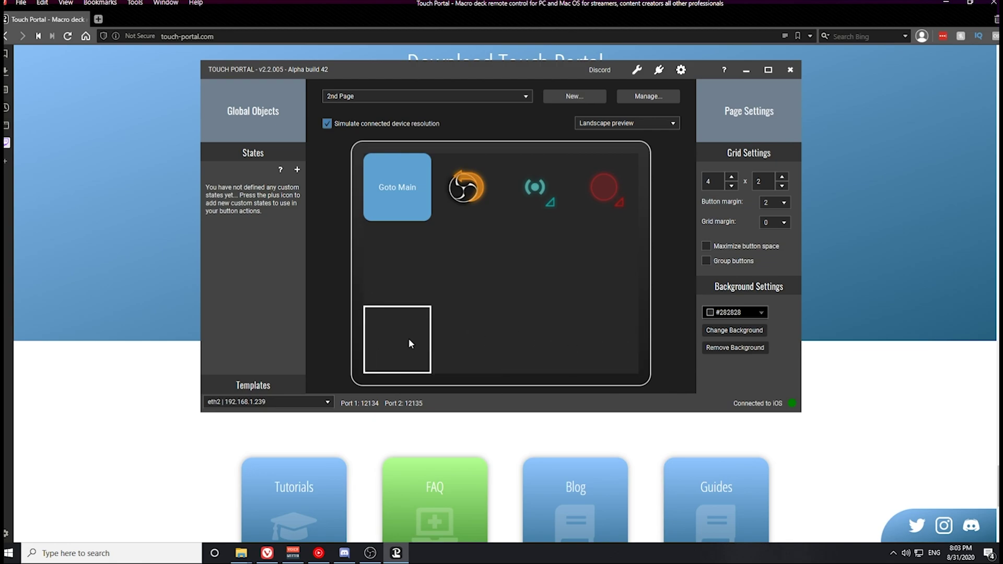
- Create a button in the first slot of the last row with the Twitch Create Clip action
click(406, 342)
drag(327, 170, 335, 269)
scroll(251, 282, down, 6)
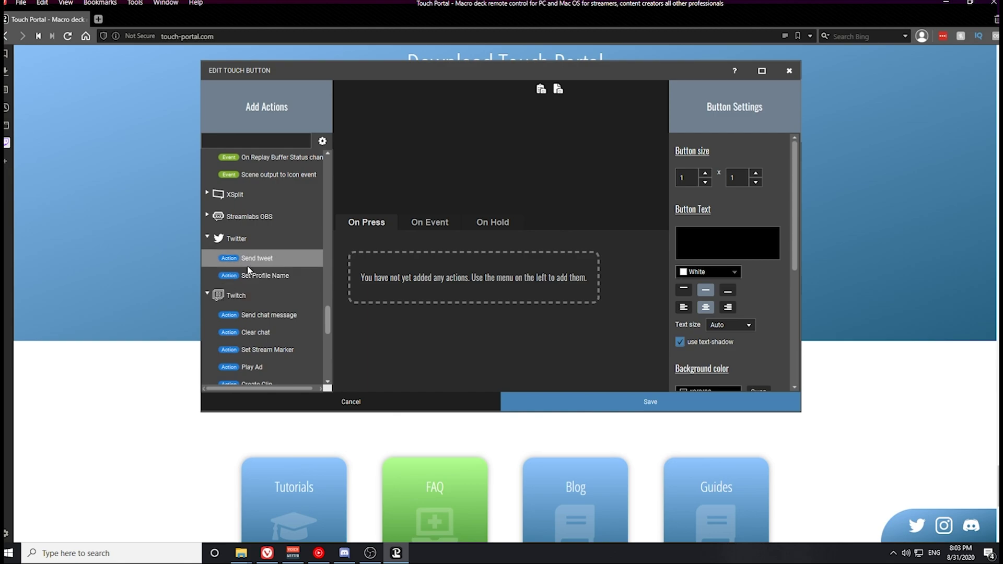
drag(328, 320, 329, 339)
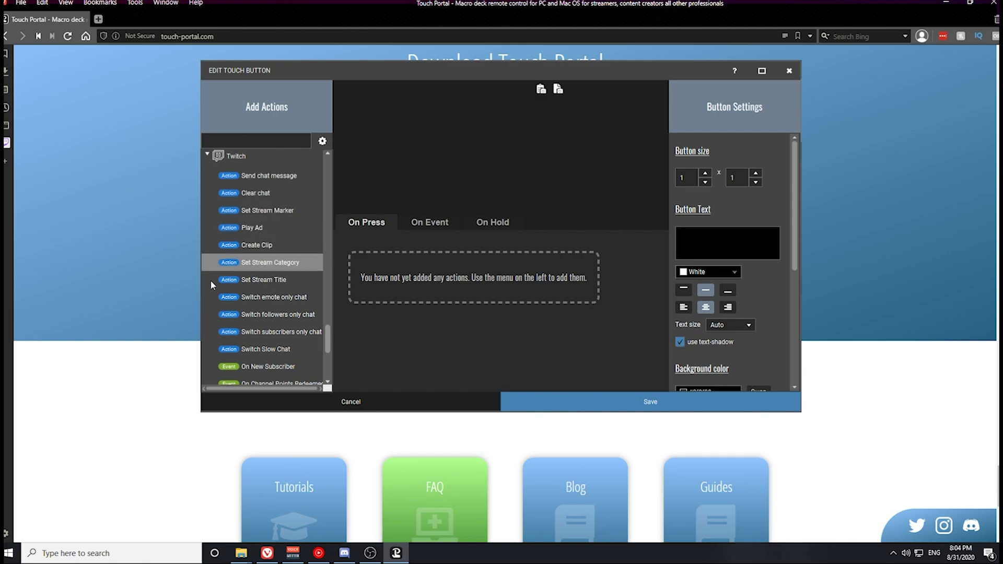
double_click(267, 243)
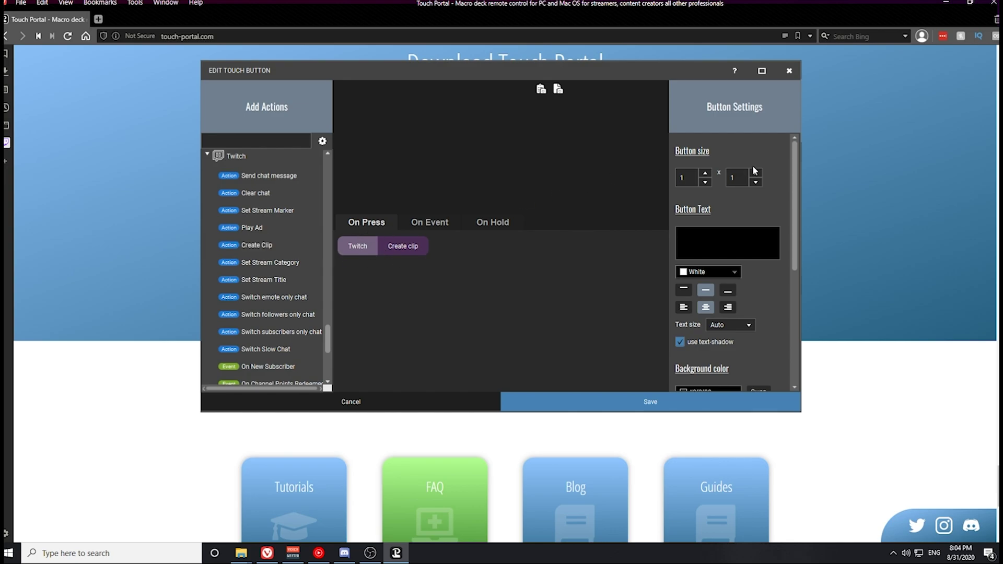
- Set the clip button's image to Twitch Clip Create Neon and save the button
drag(795, 179, 807, 291)
click(691, 284)
click(698, 301)
drag(705, 125, 705, 268)
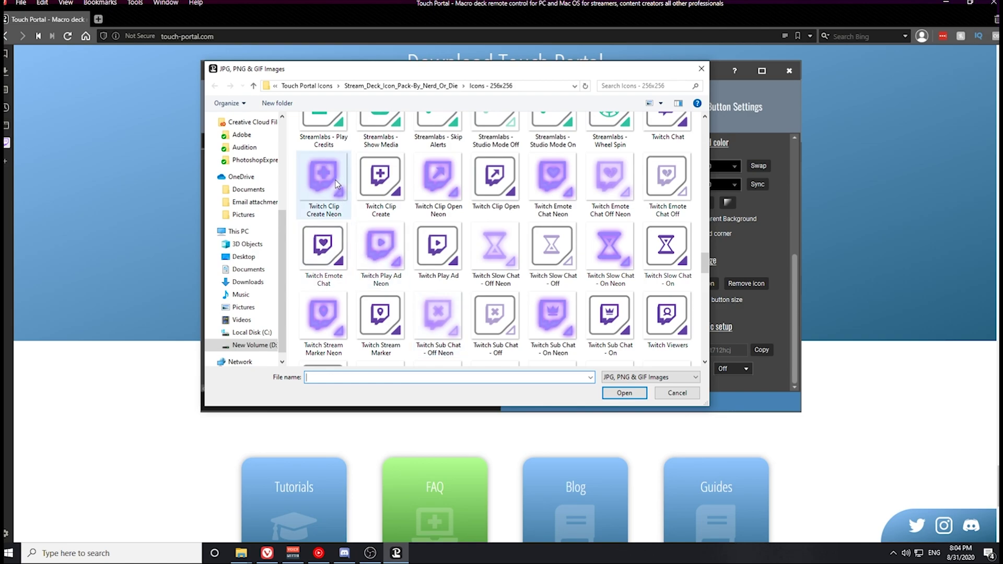
click(322, 180)
click(623, 392)
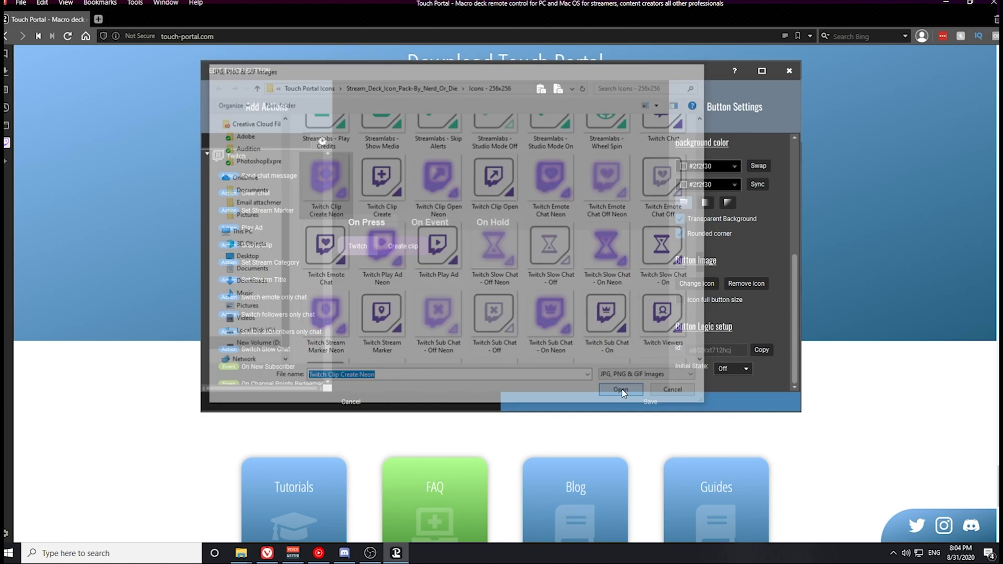
click(653, 402)
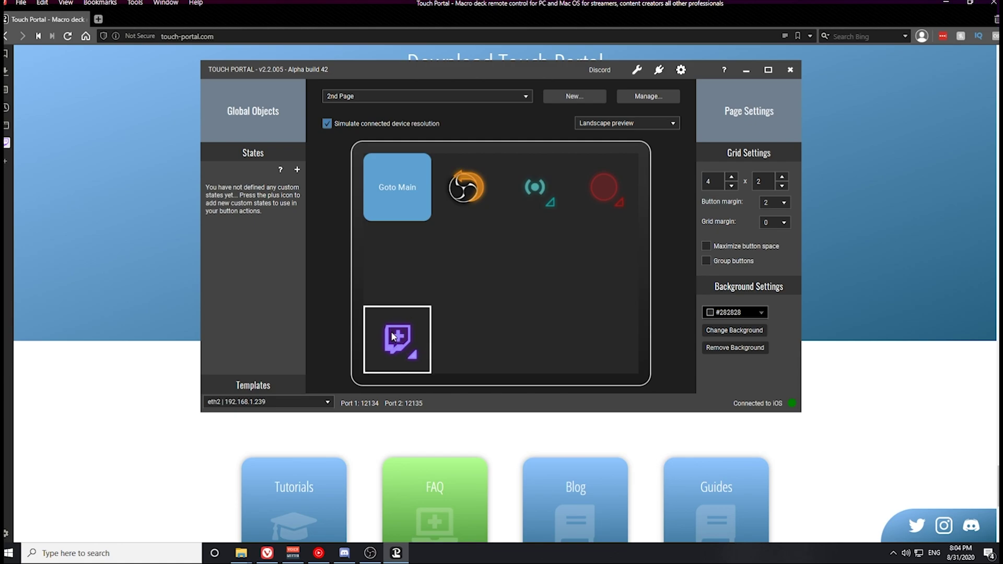
- Create a button beside the clip button with a Twitch Play Ad action of duration 30
click(455, 356)
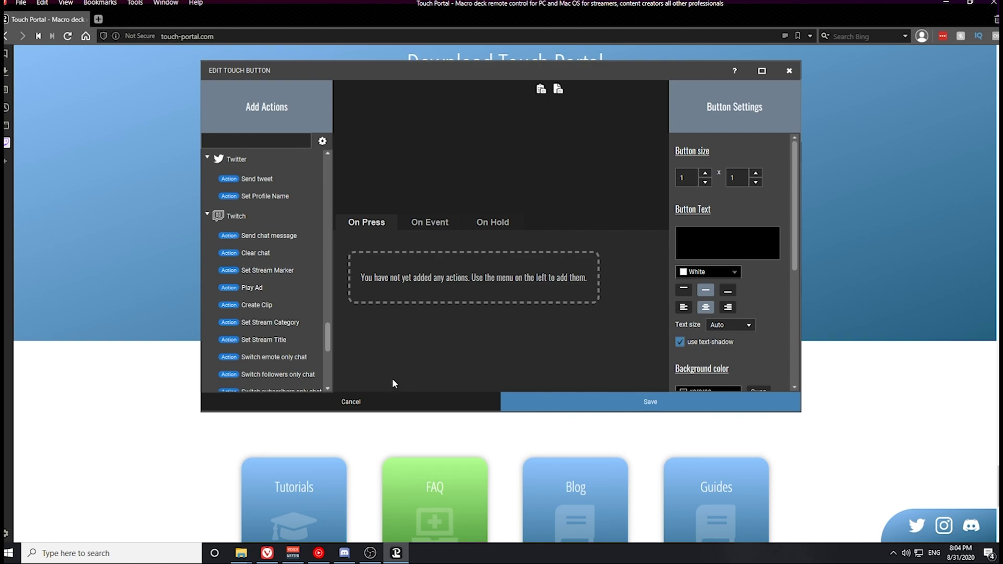
double_click(263, 288)
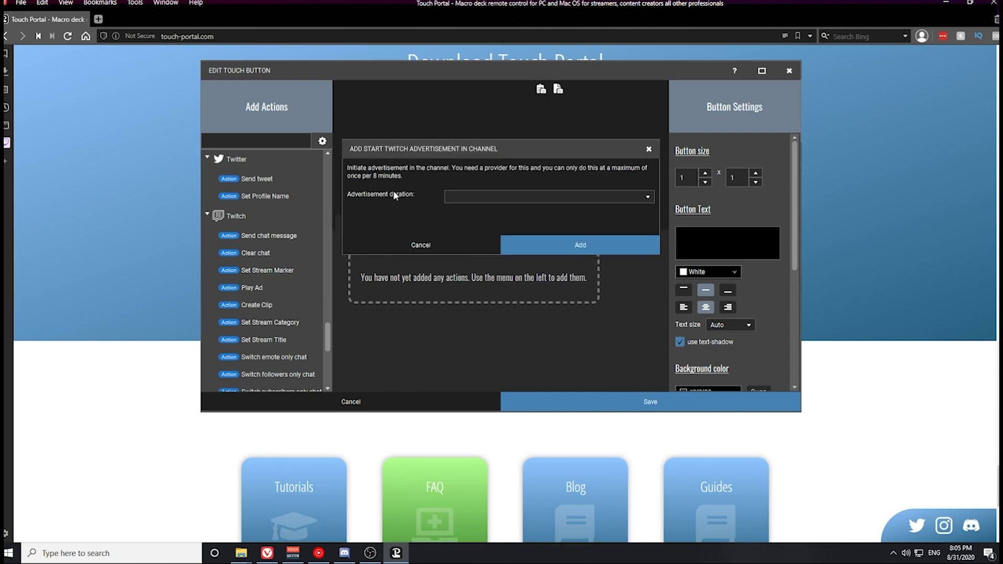
click(643, 197)
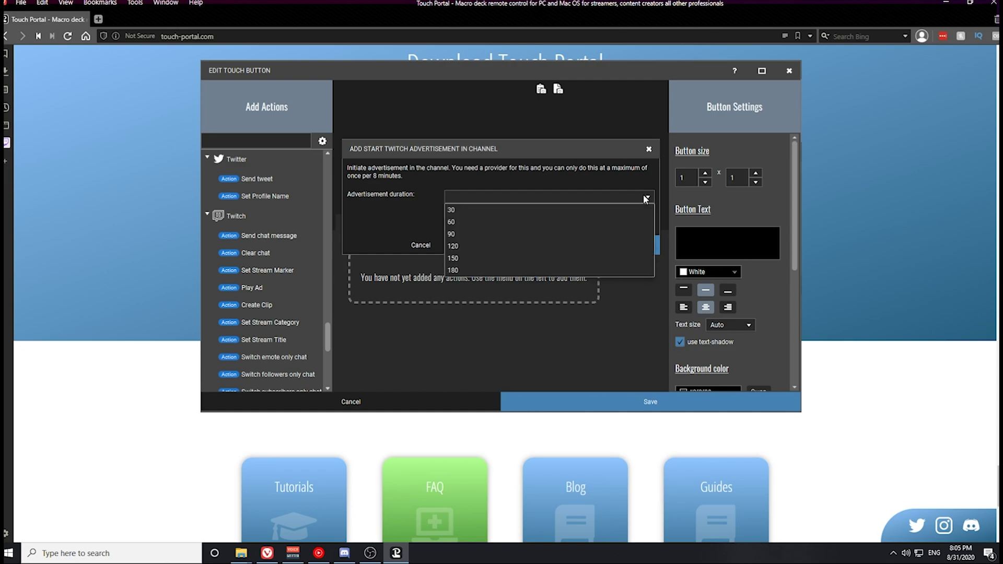
click(457, 210)
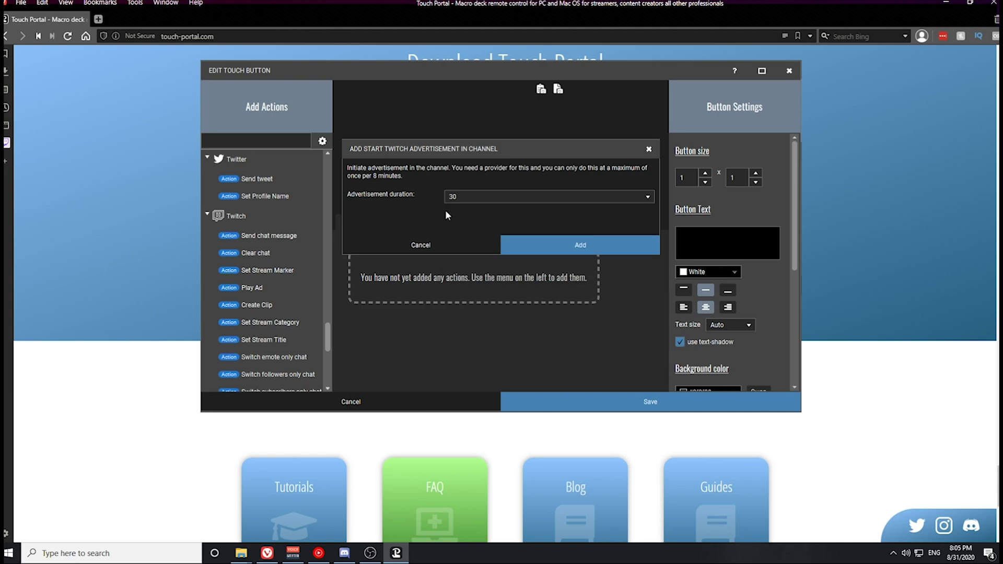
click(527, 239)
- Set the ad button's image to the Twitch Play Ad Neon icon and save the button
scroll(755, 314, down, 5)
click(695, 300)
drag(706, 134, 718, 268)
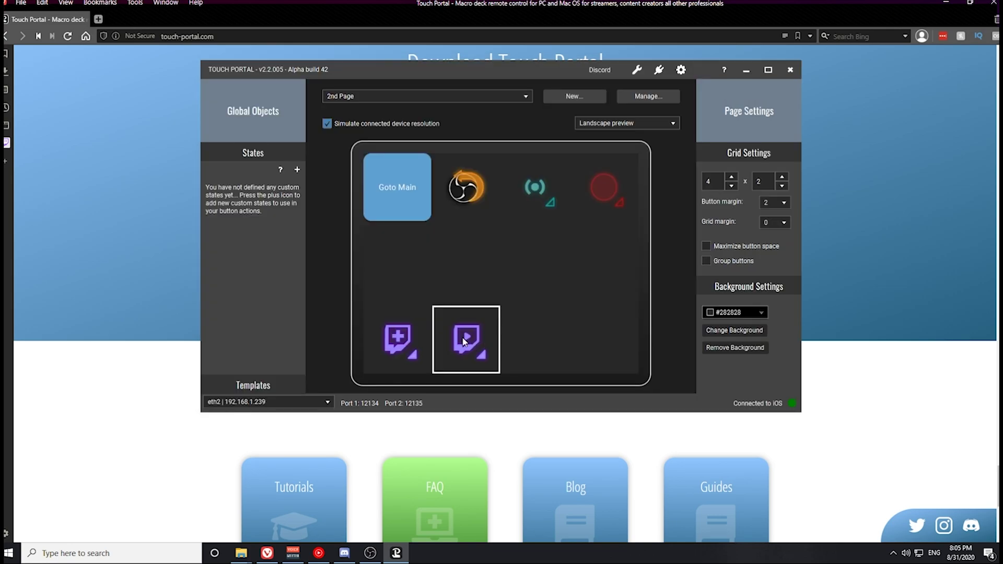
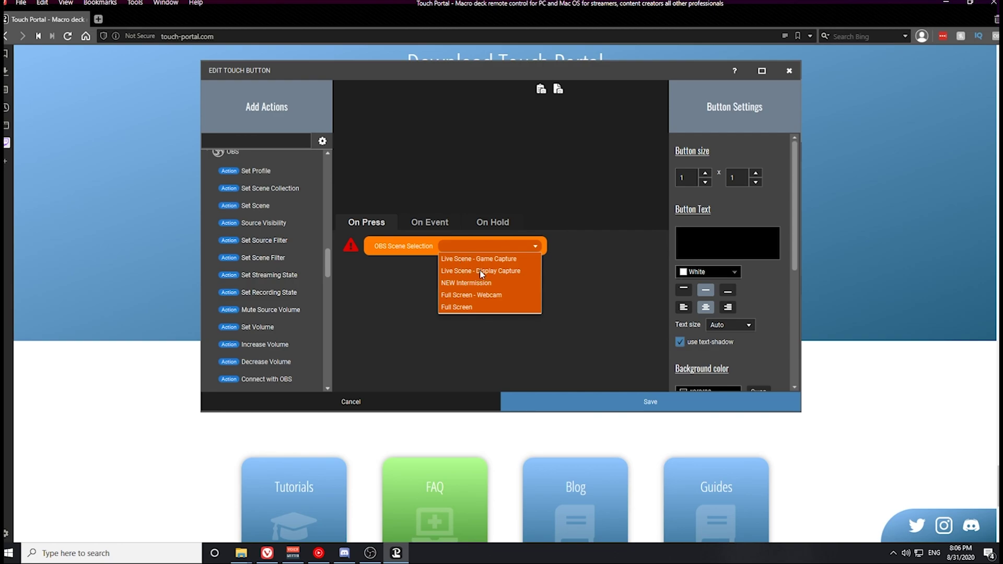
- Select Live Scene - Display Capture for the scene action and add two On Scene Selected events, the second set to "is not"
click(481, 271)
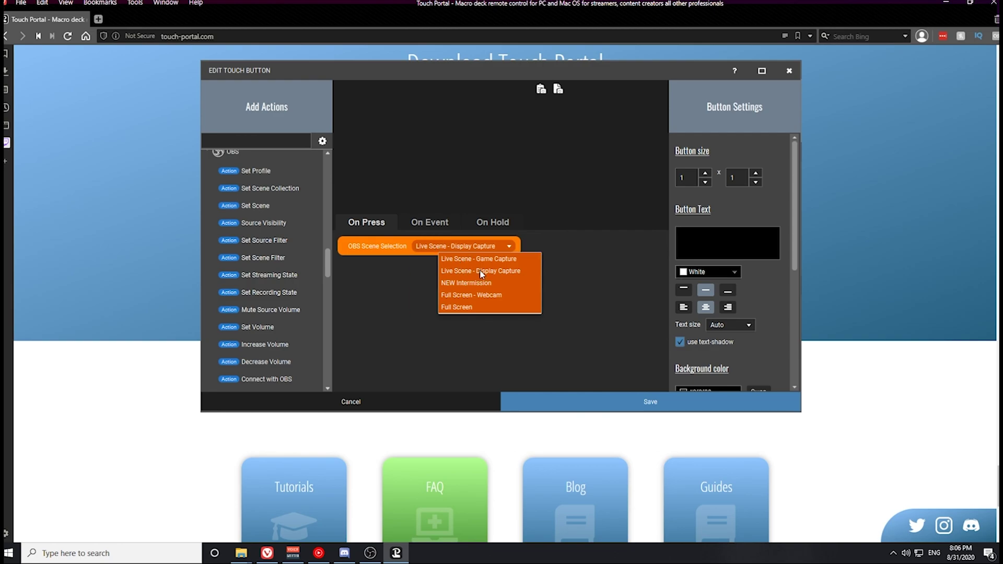
drag(328, 262, 327, 296)
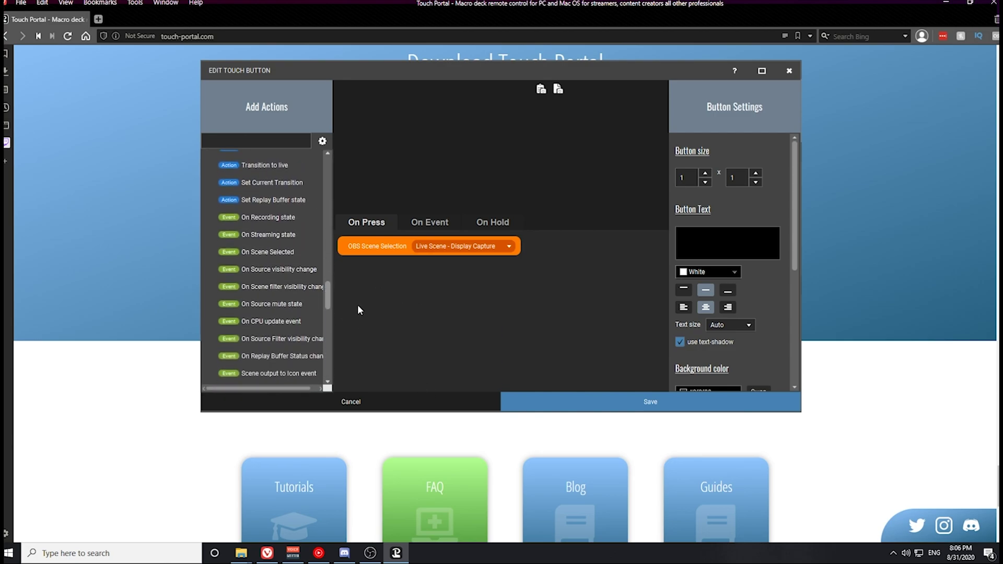
double_click(261, 252)
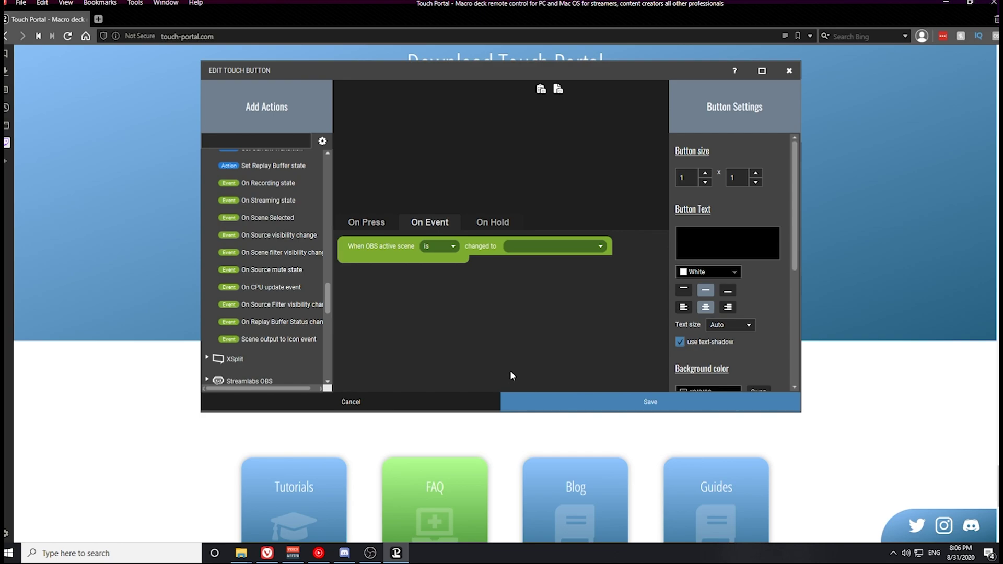
drag(267, 218, 475, 266)
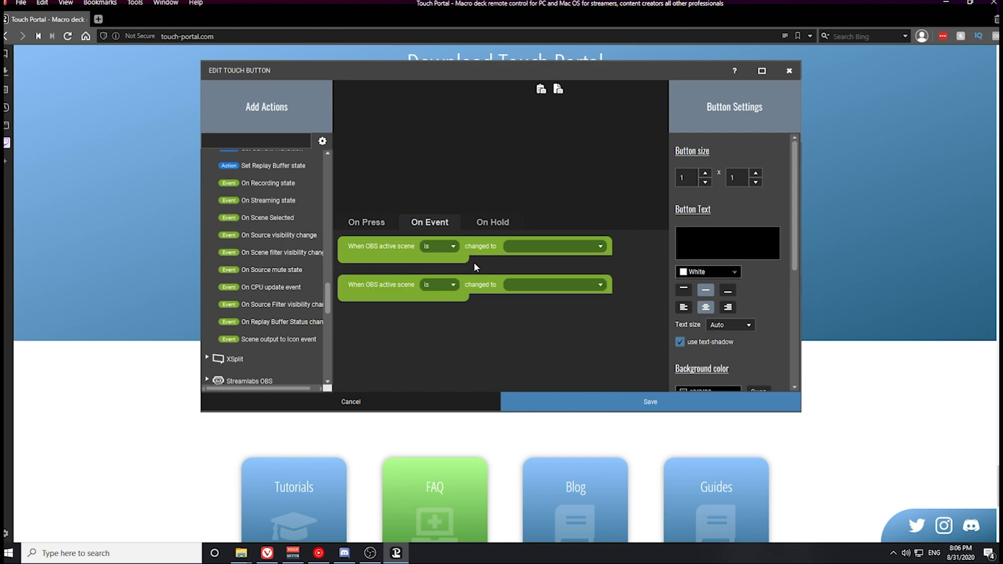
click(453, 285)
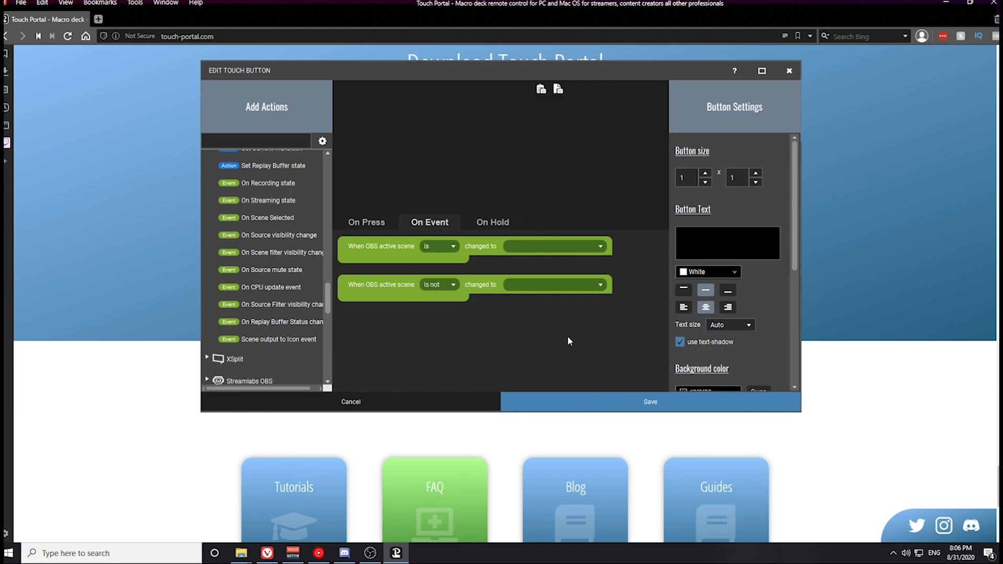
- Set the scene in both OBS active scene events to Live Scene - Display Capture
click(566, 245)
click(565, 271)
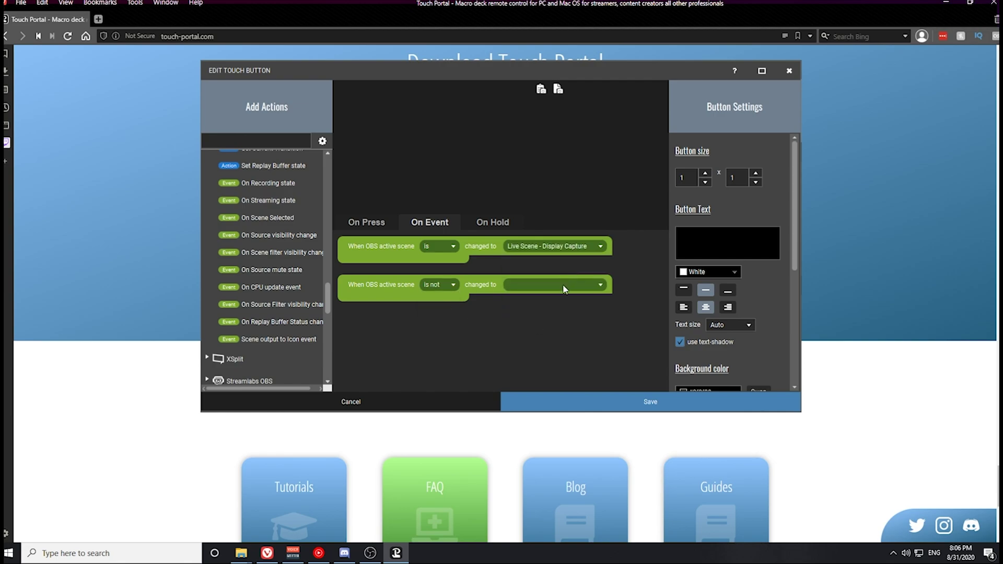
click(563, 285)
click(560, 308)
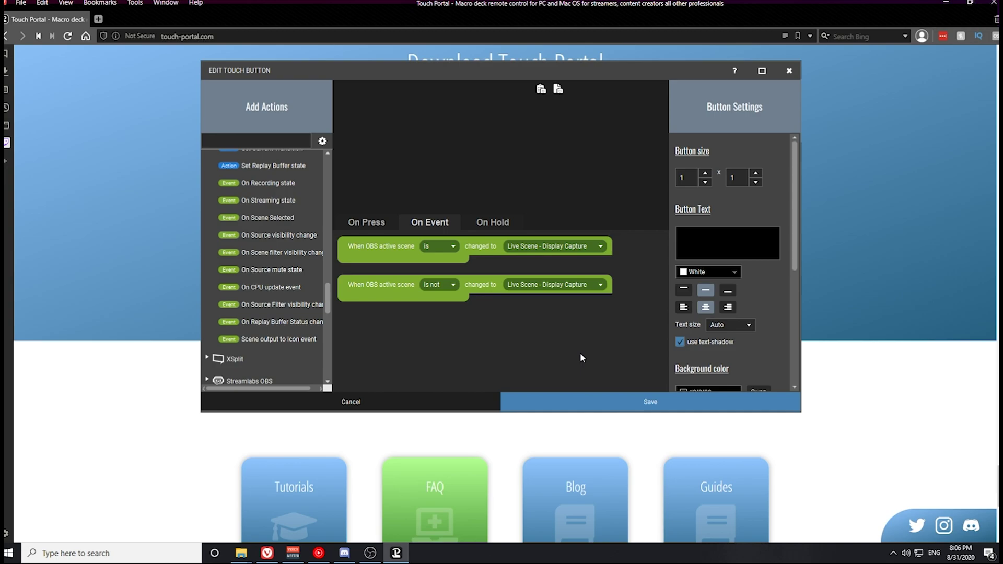
- Add an empty Change Button Visuals action inside each of the two OBS active scene events
drag(328, 304, 337, 223)
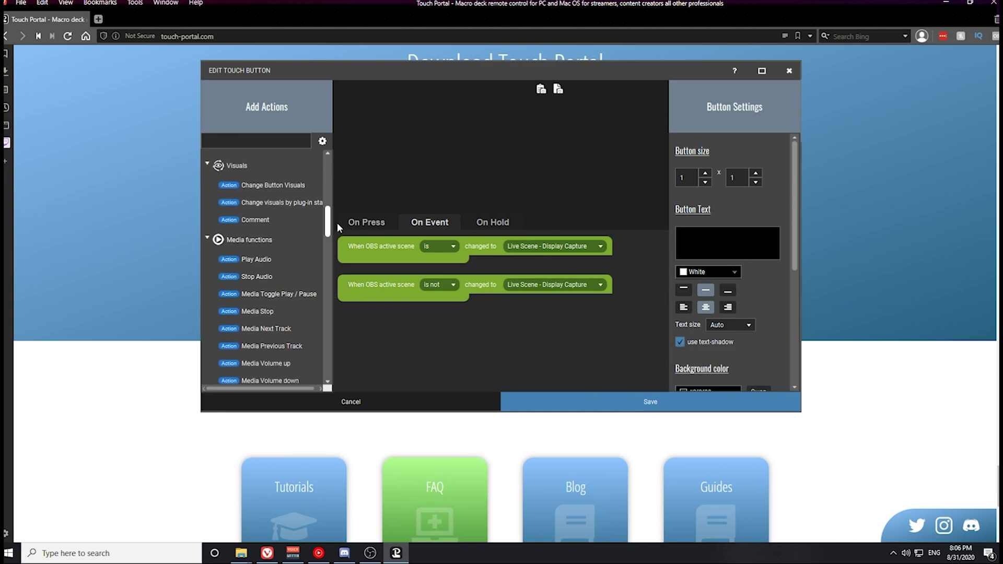
drag(269, 187, 449, 248)
click(599, 431)
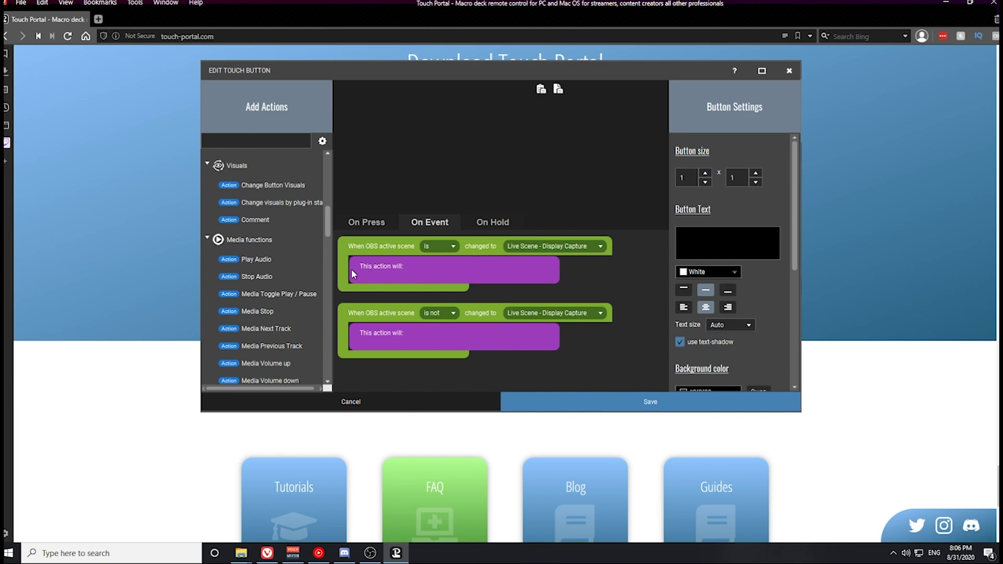
- Set the visuals action of the "is" event to change the icon to the Scene 1 - On Neon file
drag(269, 185, 529, 272)
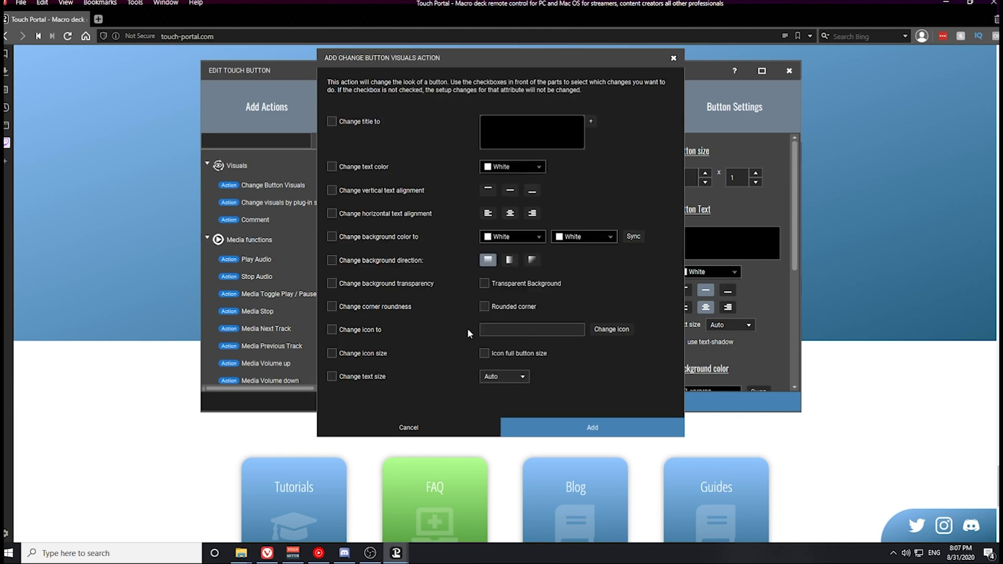
click(611, 329)
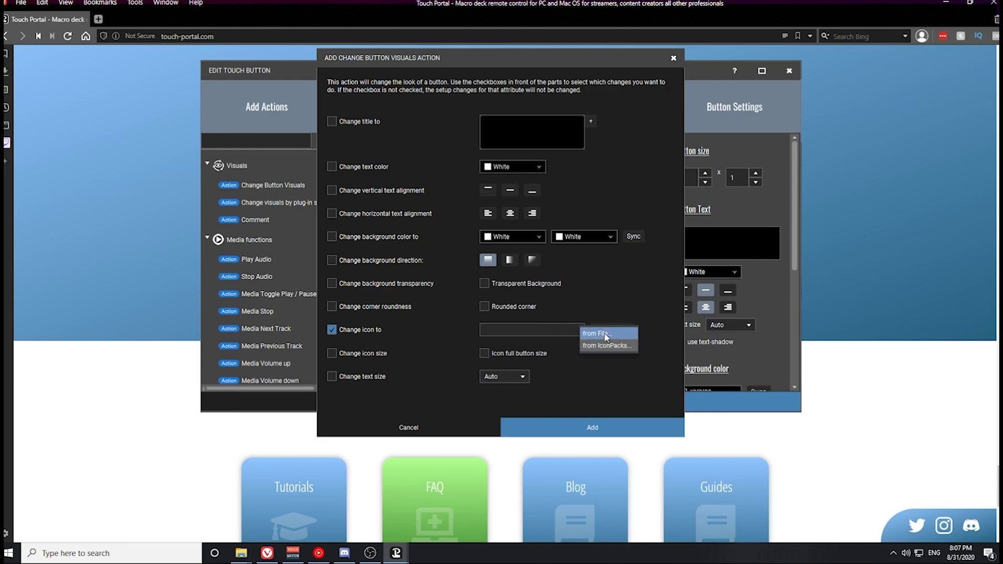
click(606, 335)
drag(821, 110, 823, 215)
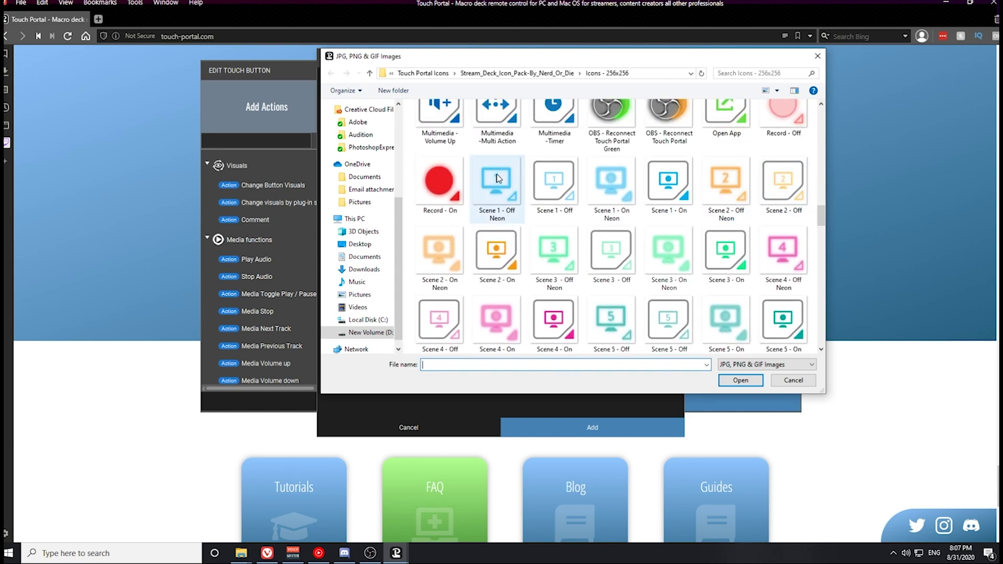
double_click(625, 188)
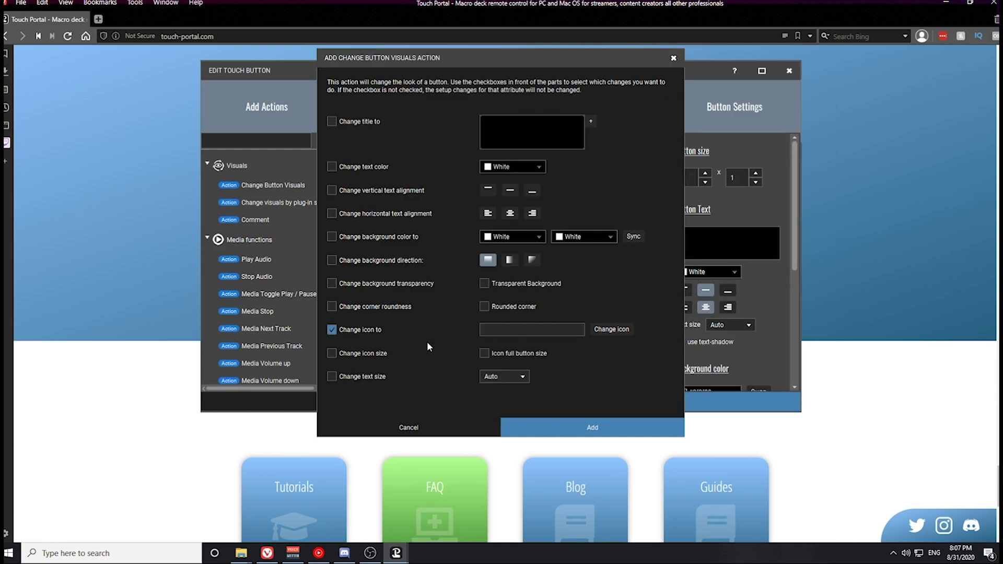
- Set the visuals action of the "is not" event to change the icon to the Scene 1 - Off Neon file
click(614, 330)
drag(822, 124, 827, 224)
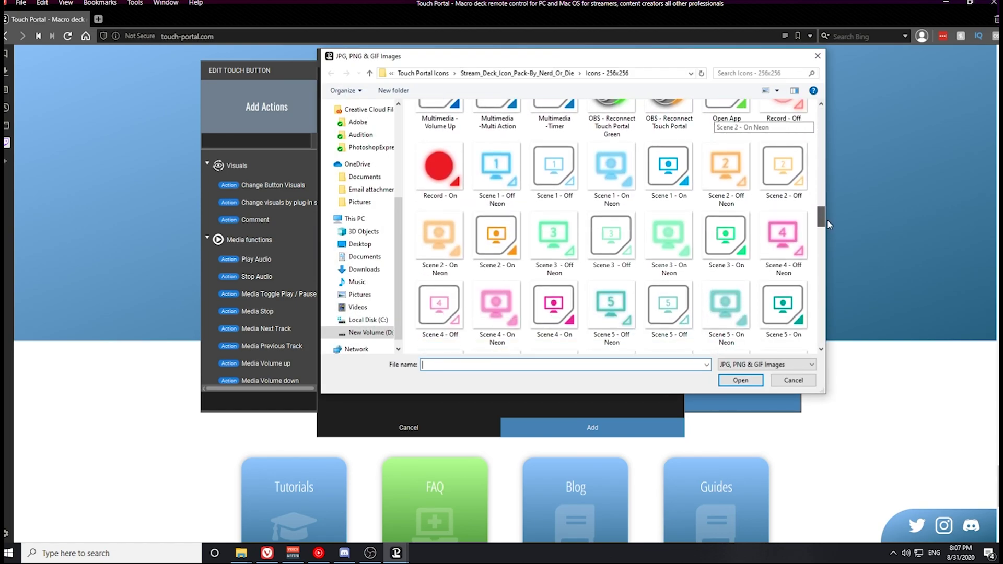
double_click(506, 167)
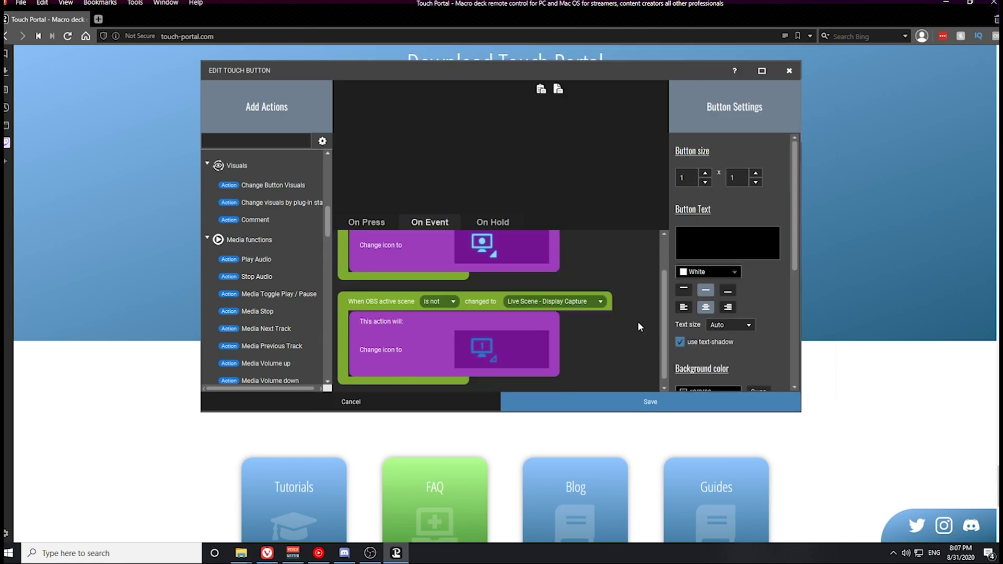
- Set the display capture button's own image to the Scene 1 - Off Neon file and save the button
scroll(790, 229, down, 5)
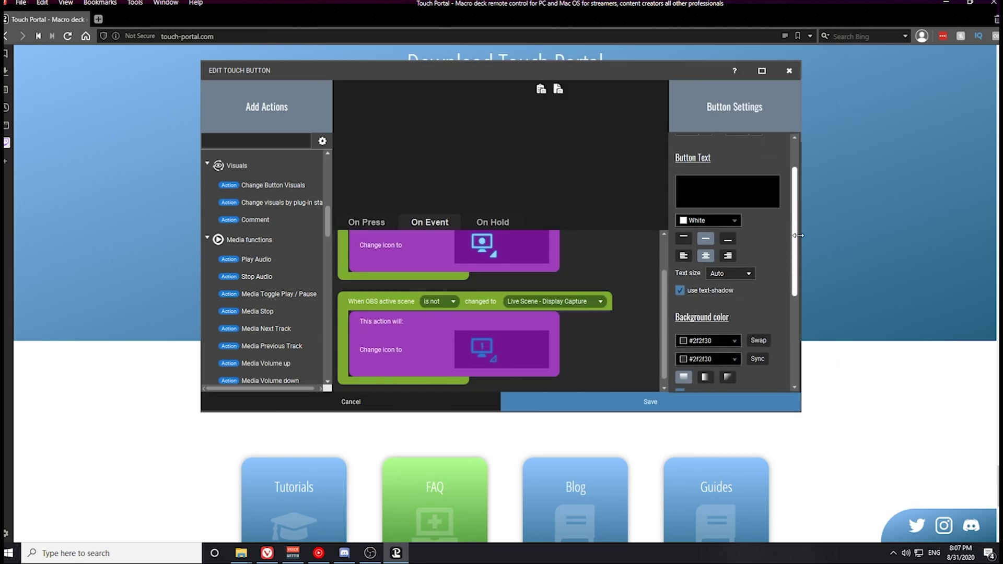
scroll(798, 279, down, 3)
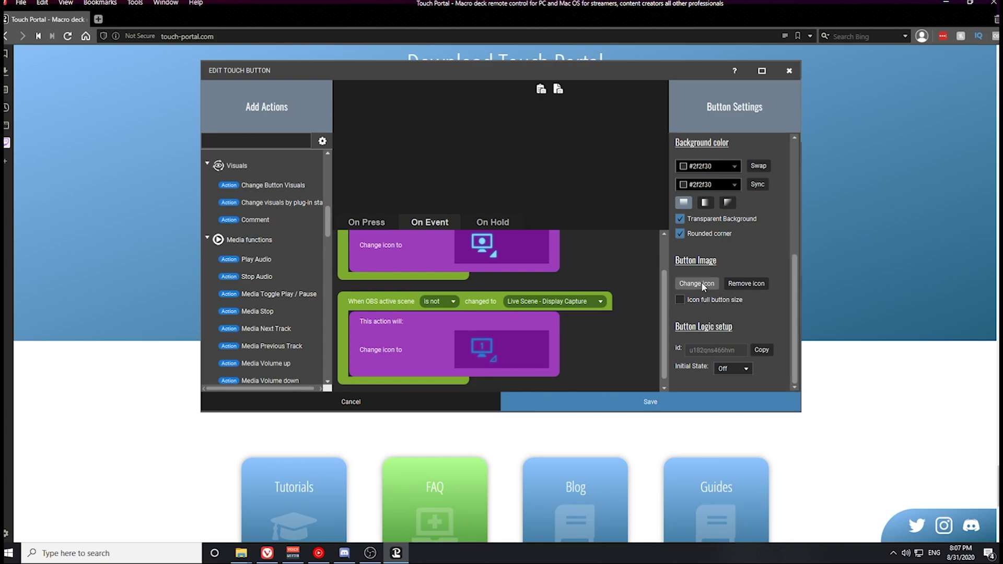
click(701, 284)
click(708, 300)
drag(705, 132, 706, 228)
click(380, 215)
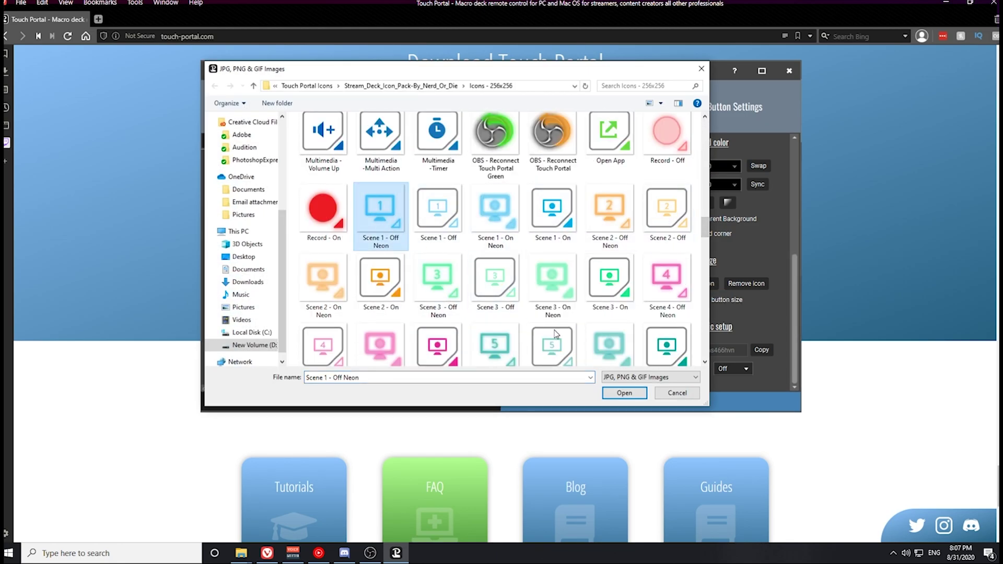
click(624, 393)
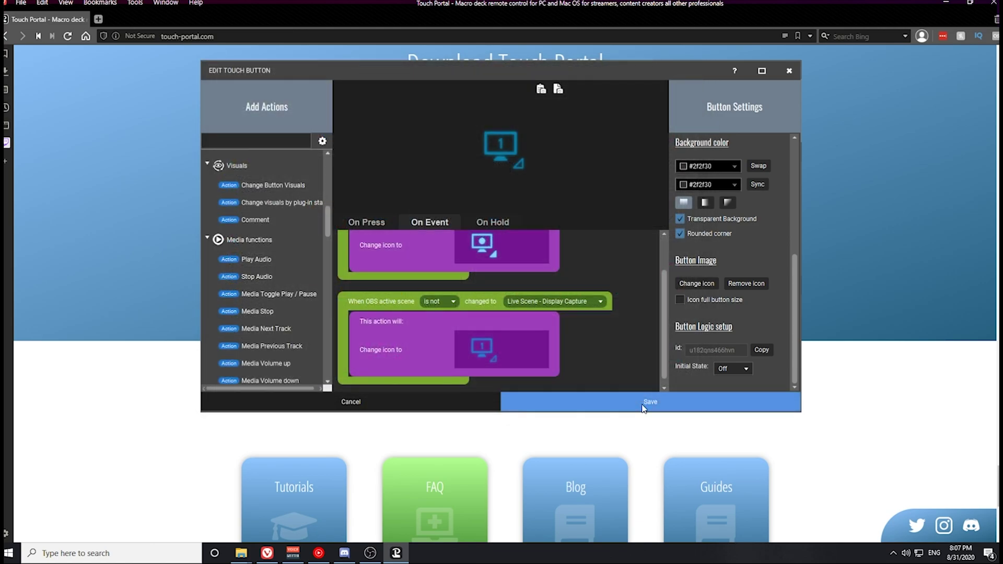
click(643, 406)
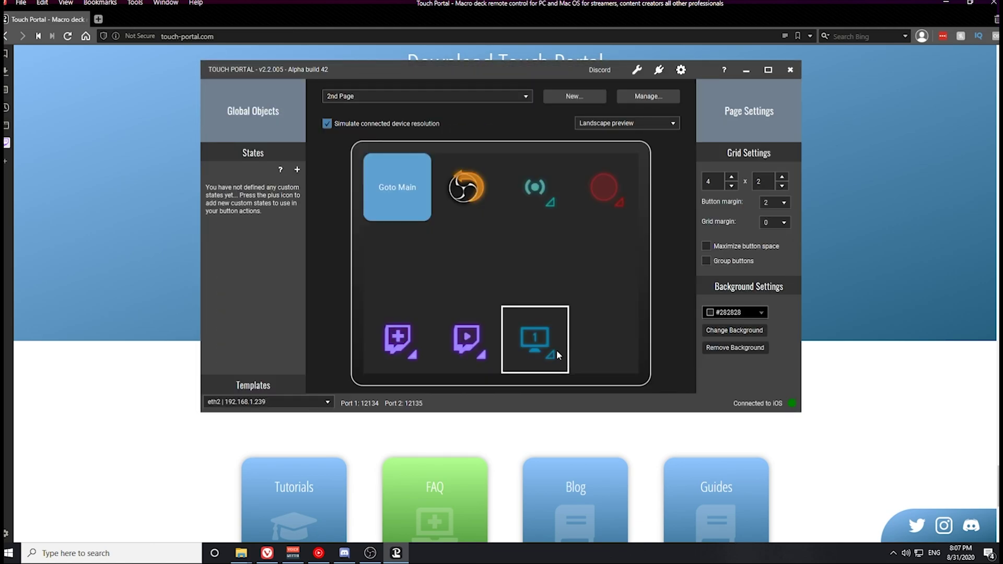
- Create a button beside the scene 1 button with an OBS Set Scene action for NEW Intermission
click(598, 337)
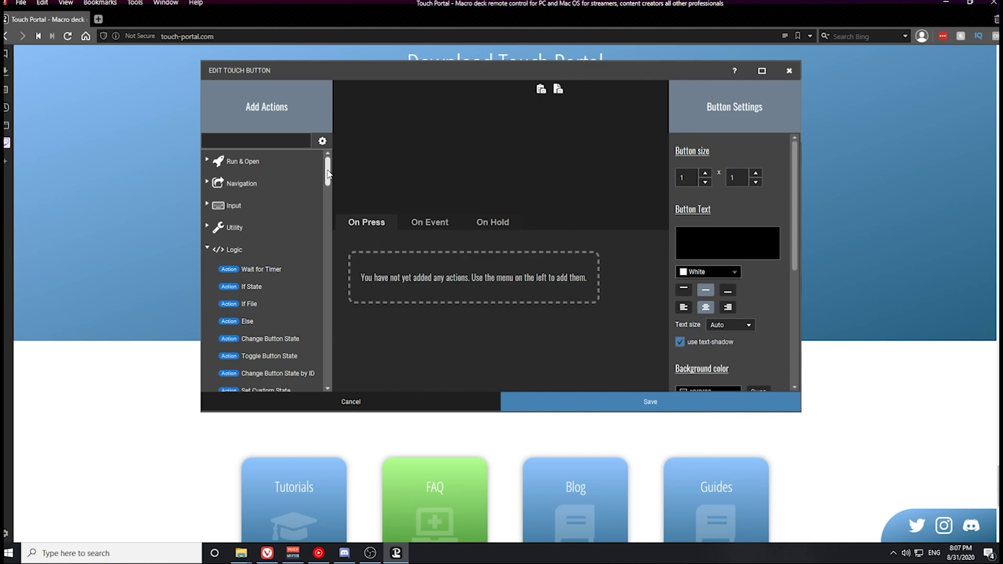
scroll(271, 269, down, 10)
double_click(272, 270)
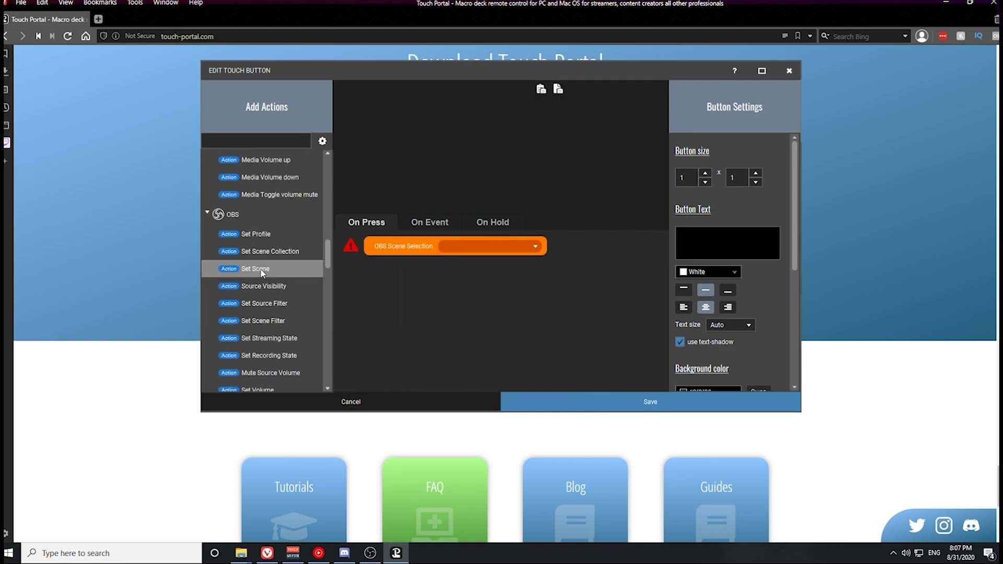
click(494, 247)
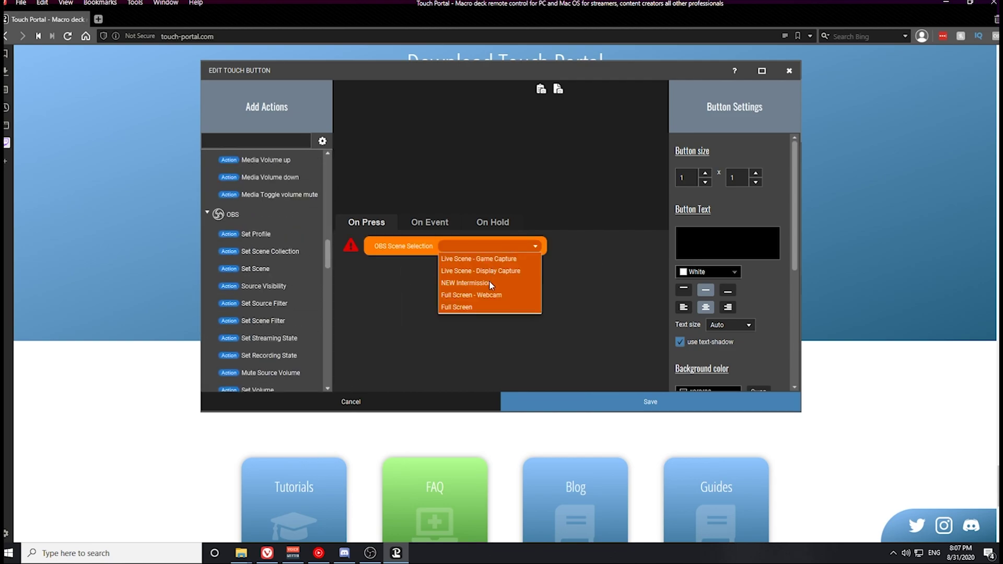
click(491, 284)
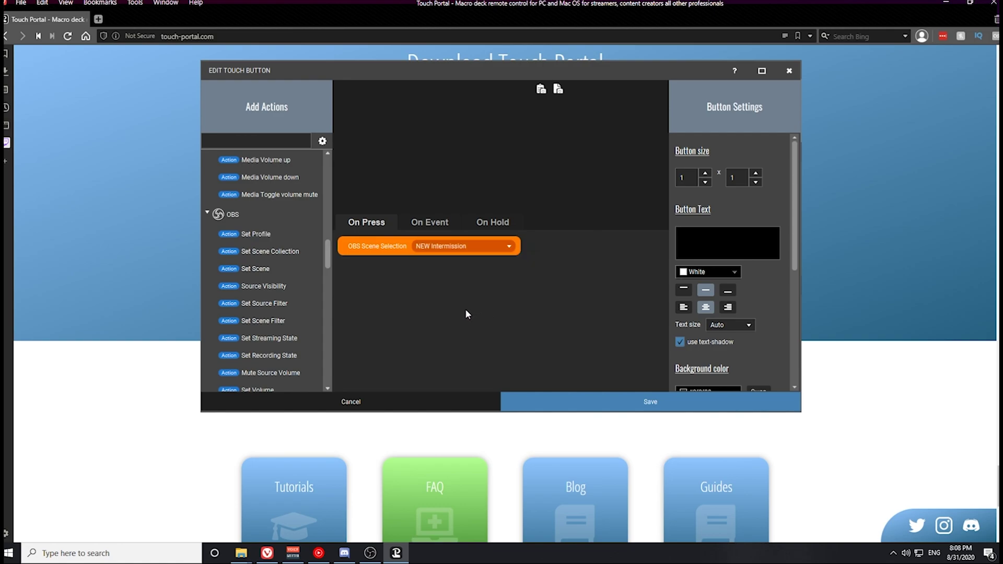
- Add two On Scene Selected events for the NEW Intermission scene, setting the second one's condition to "is not"
drag(329, 256, 332, 299)
double_click(283, 232)
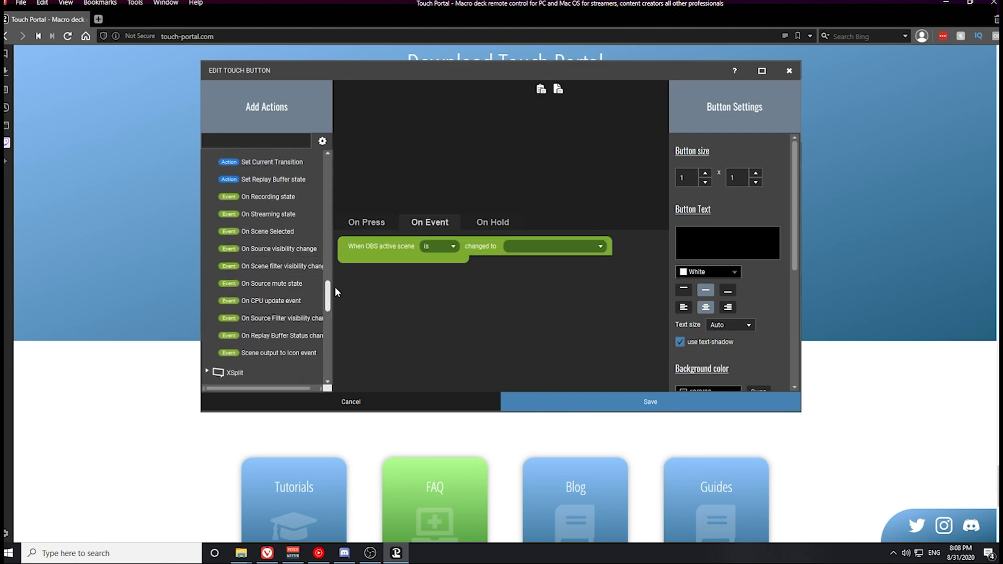
drag(283, 235, 428, 302)
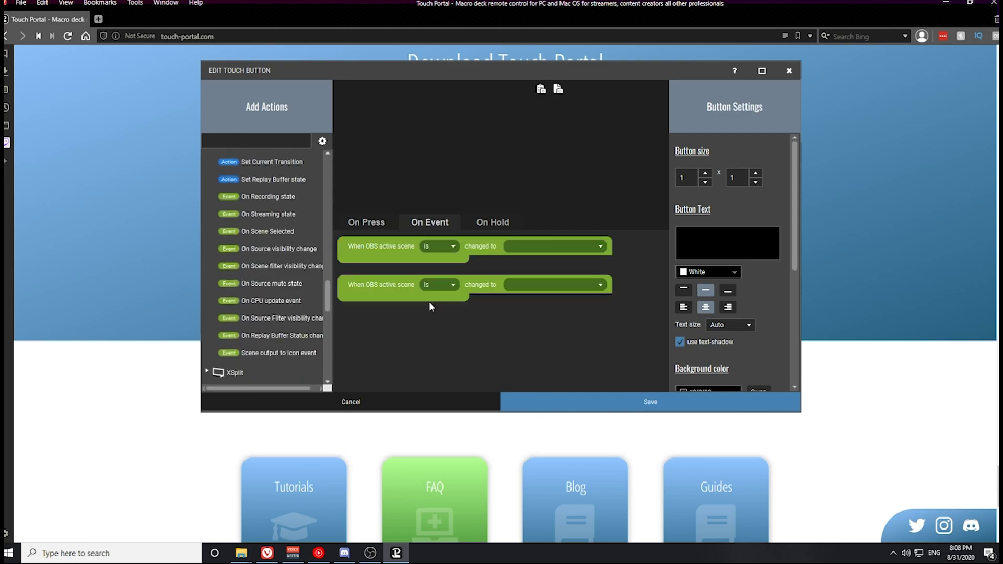
click(447, 285)
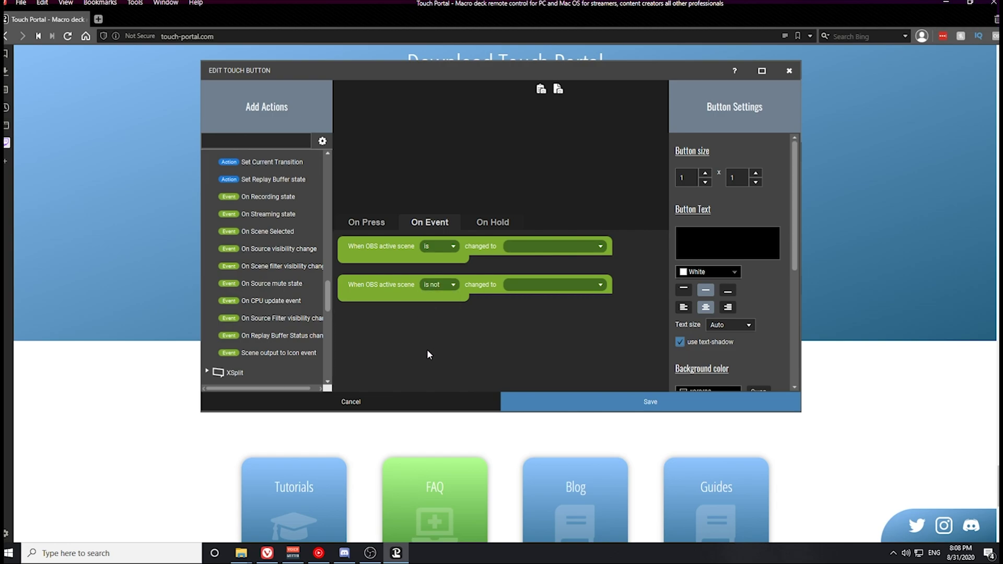
click(546, 248)
click(537, 284)
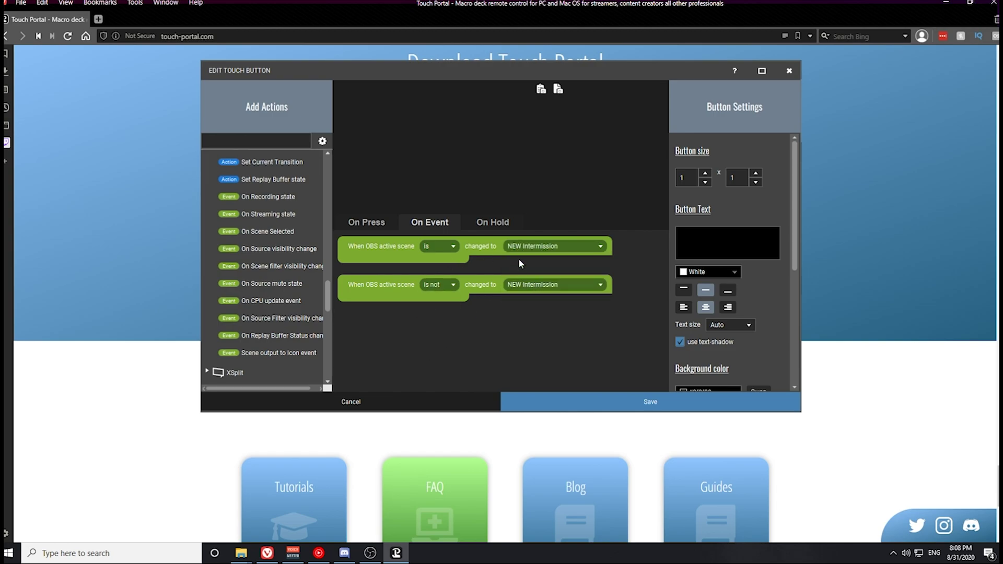
- Add an empty Change Button Visuals action inside both NEW Intermission scene events
scroll(261, 261, down, 5)
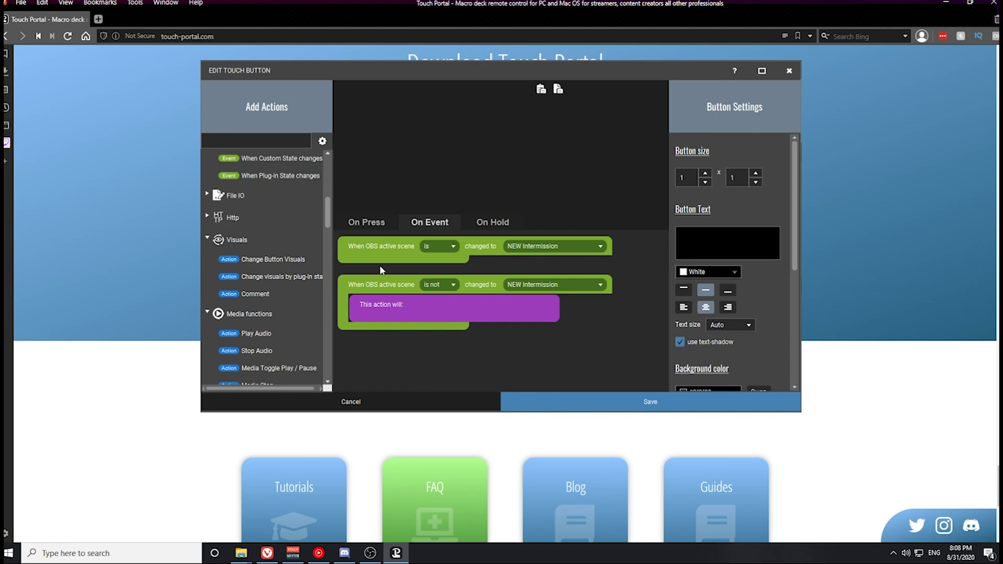
double_click(274, 258)
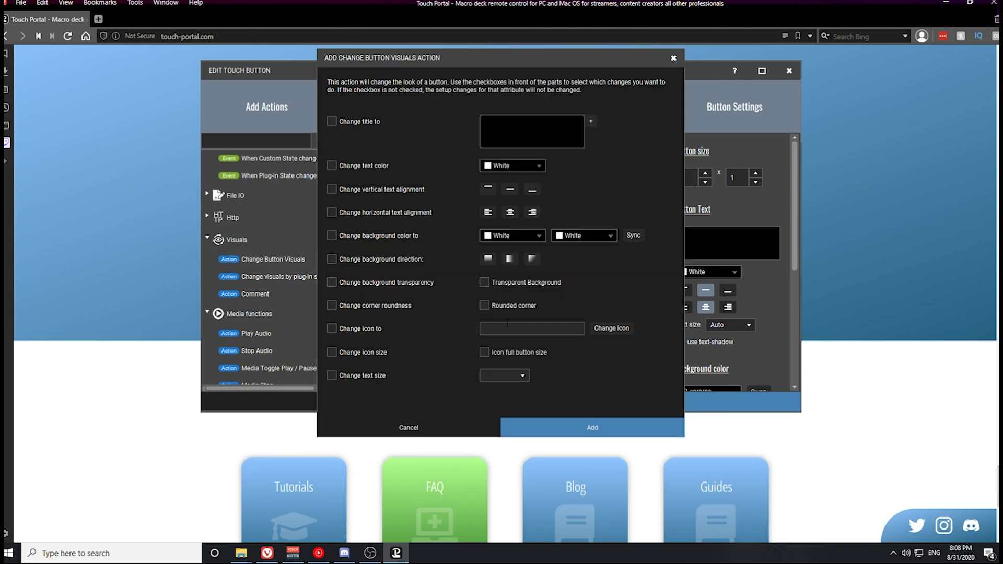
click(574, 426)
drag(474, 314, 496, 290)
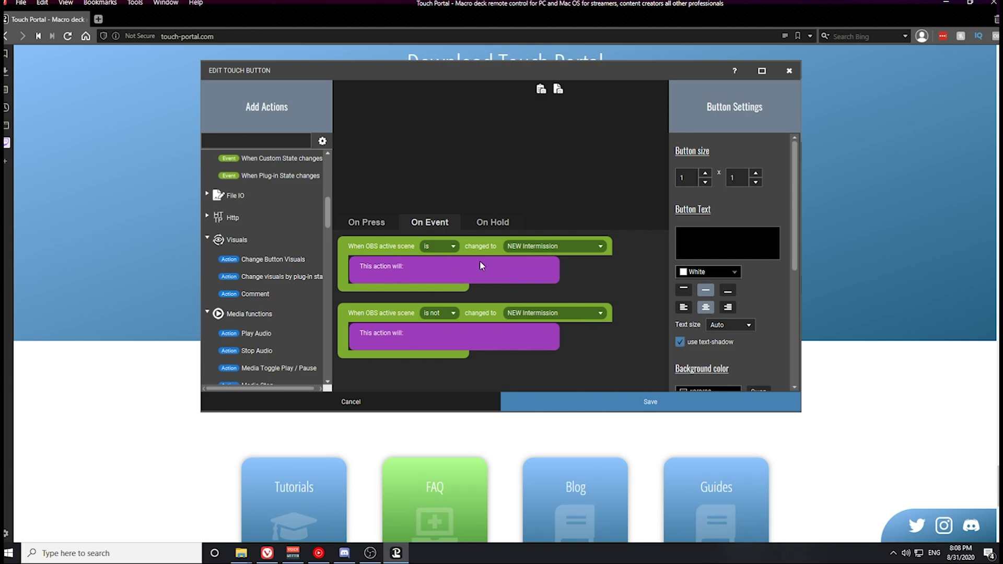
- Make the NEW Intermission "is" event change the icon to the Scene 2 - On Neon file
click(494, 271)
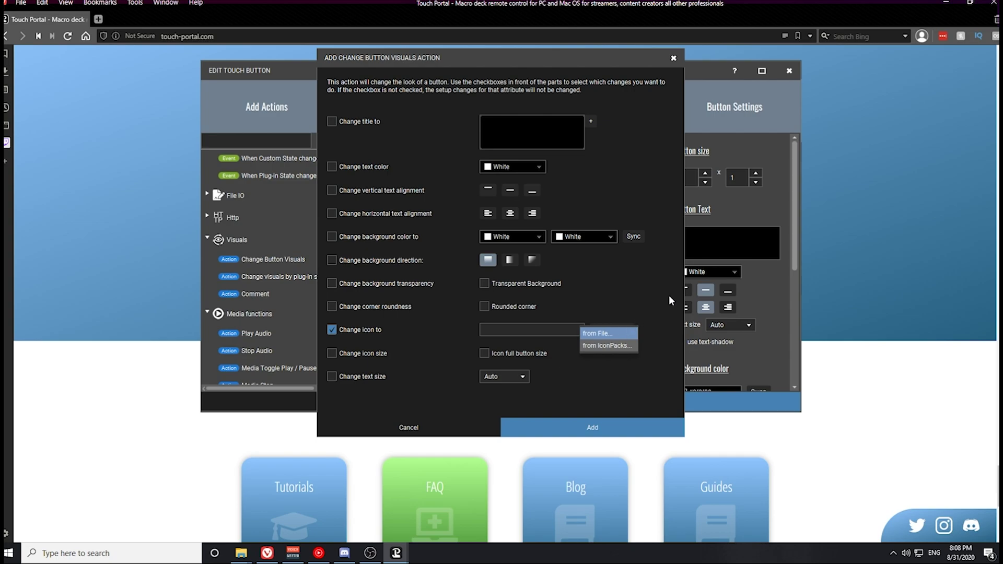
click(619, 332)
drag(821, 112, 824, 211)
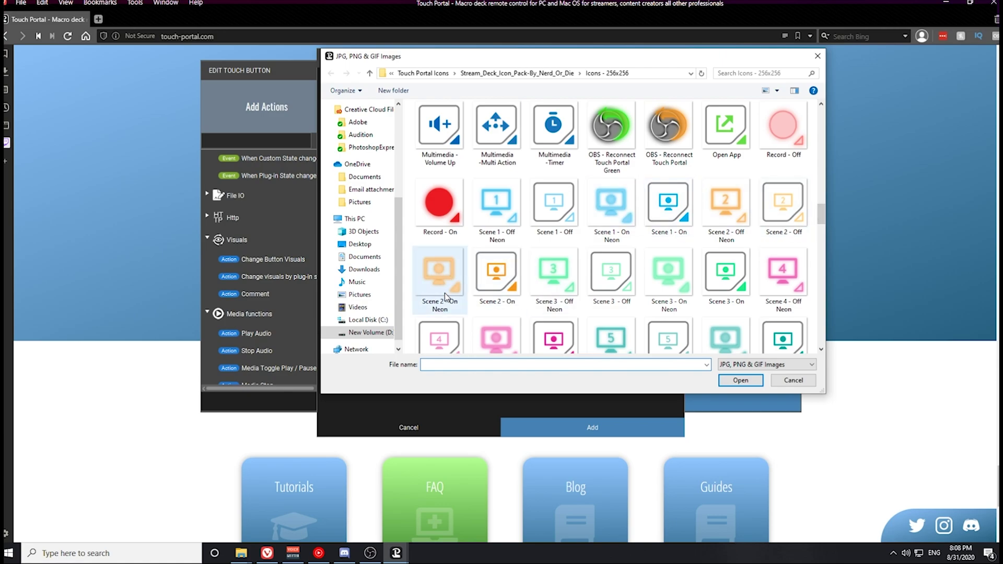
click(438, 279)
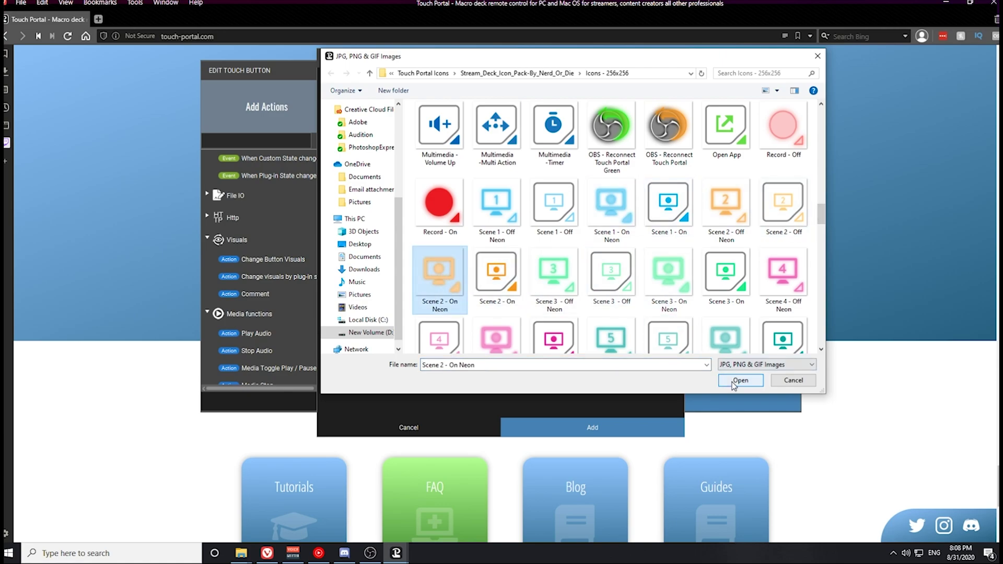
click(741, 380)
click(592, 427)
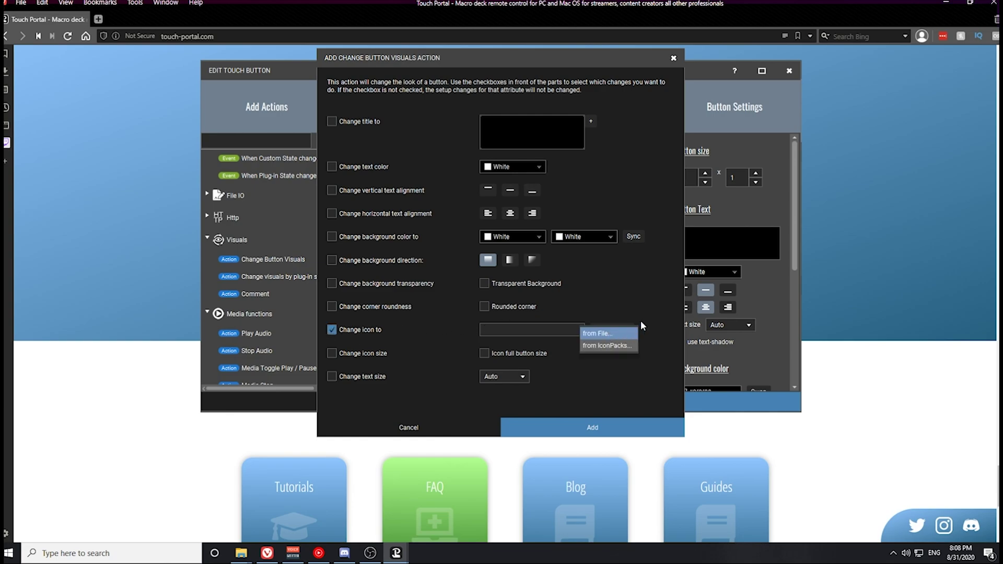
- Make the NEW Intermission "is not" event change the icon to the Scene 2 - Off Neon file
click(618, 338)
drag(820, 119, 820, 214)
click(726, 199)
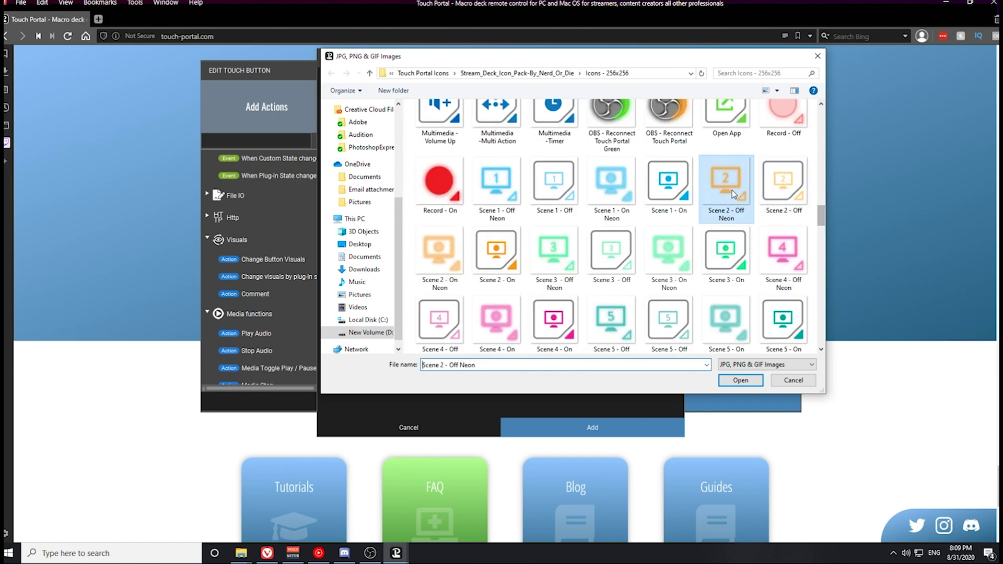
click(736, 381)
click(674, 426)
- Set the intermission button's own image to the Scene 2 - Off Neon file and save the button
scroll(758, 235, down, 6)
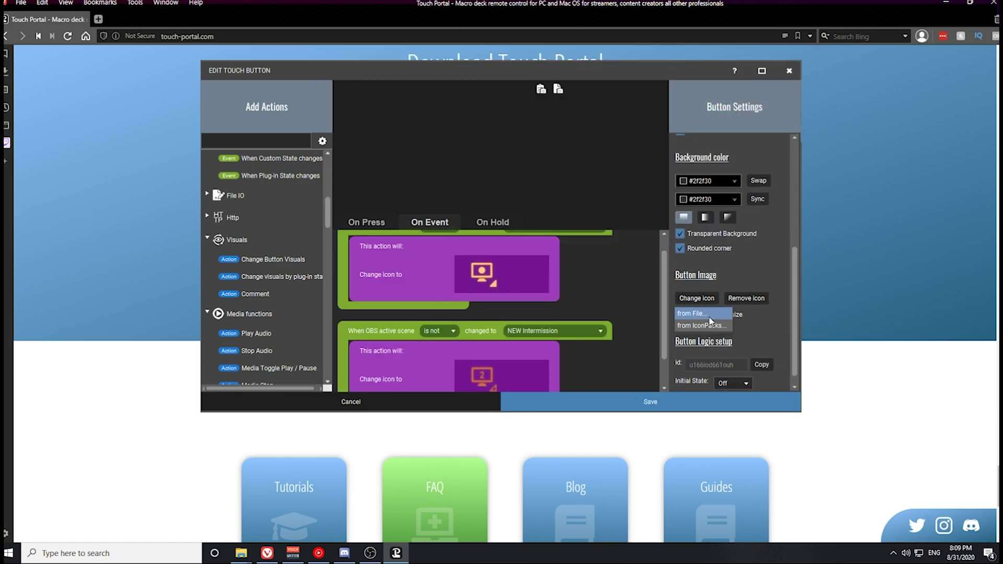
click(709, 314)
drag(706, 131, 709, 229)
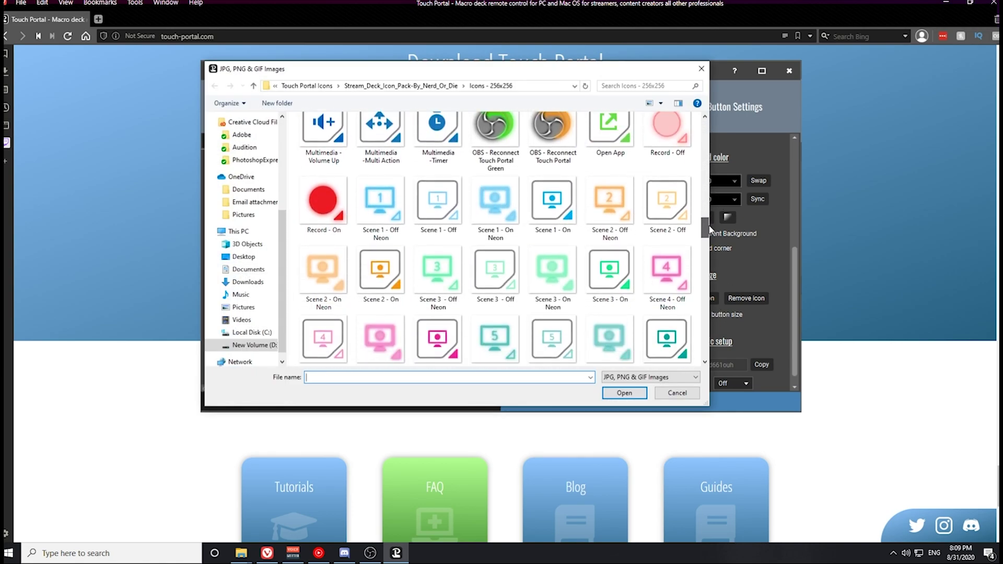
click(611, 206)
click(624, 393)
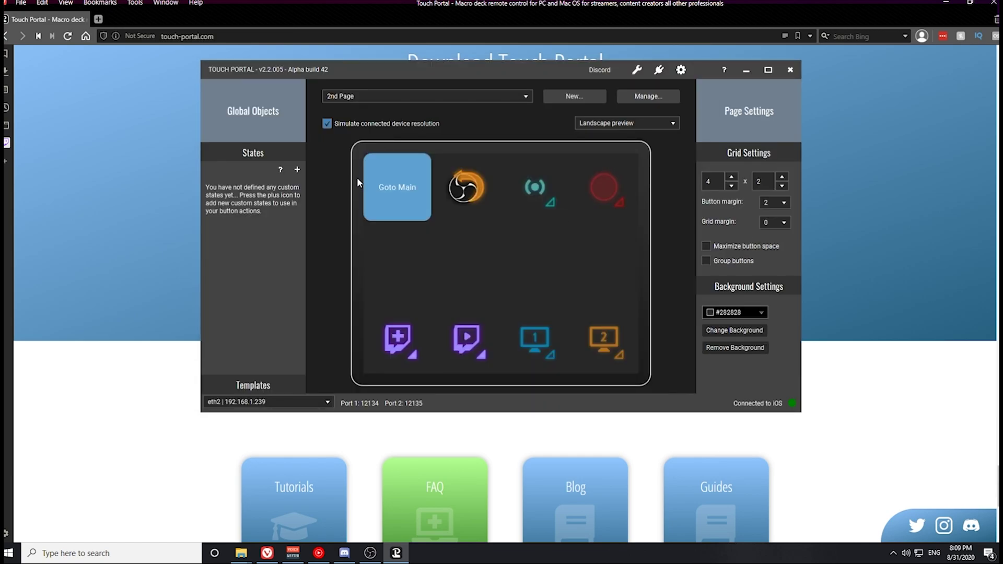